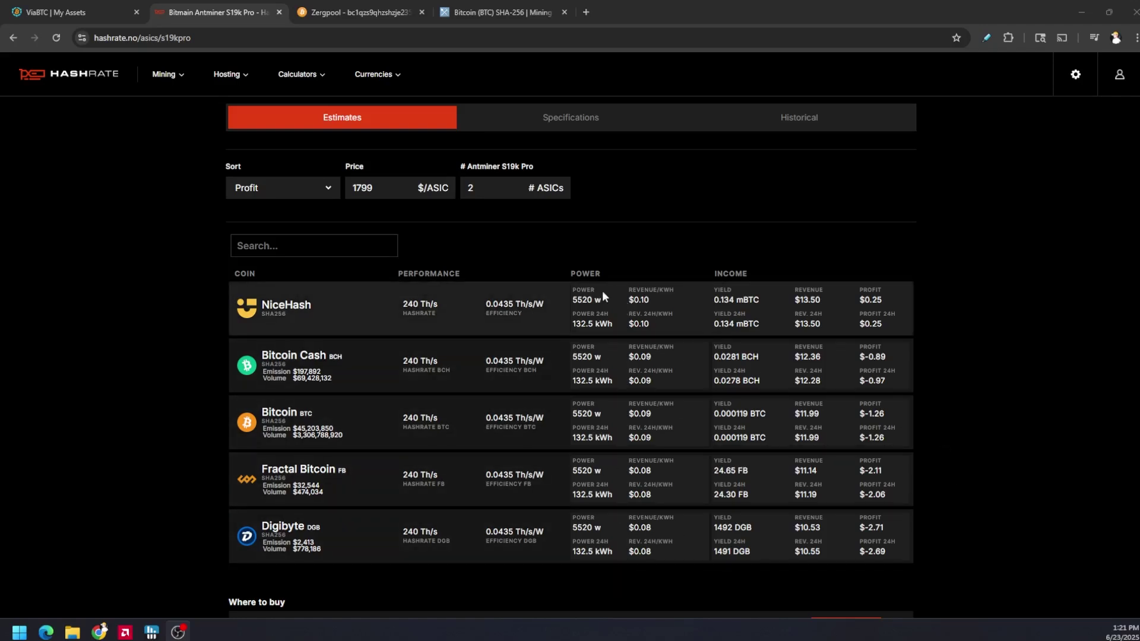
Open the Calculators menu from hashrate.no's S19k Pro estimates for 2 ASICs
{"action": "left_click", "coordinate": [296, 73]}
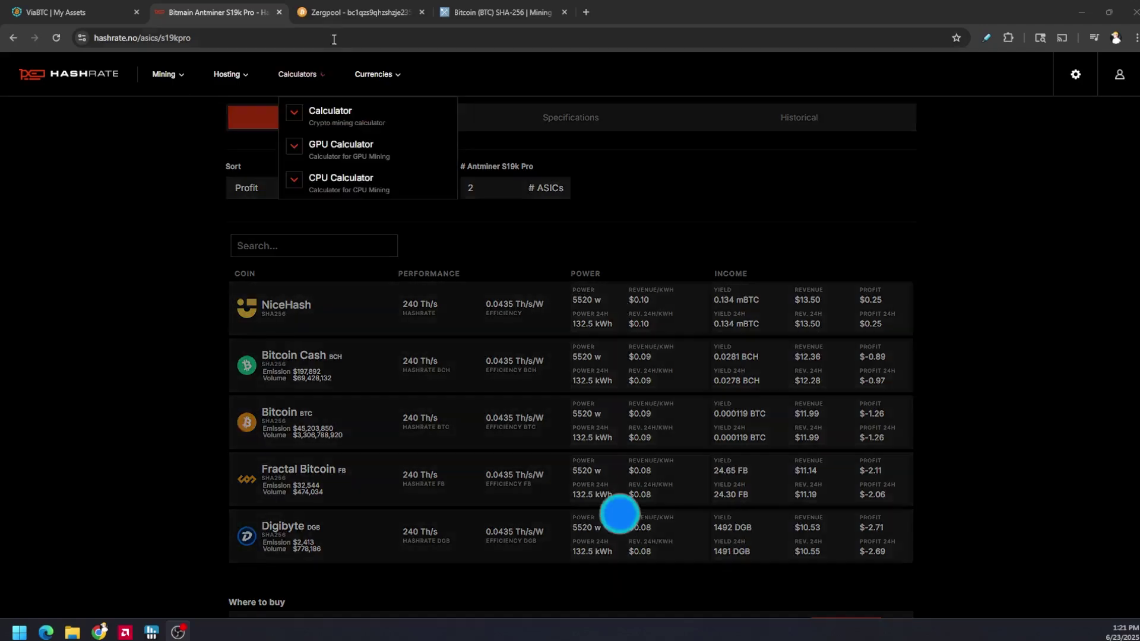
{"action": "left_click", "coordinate": [356, 12]}
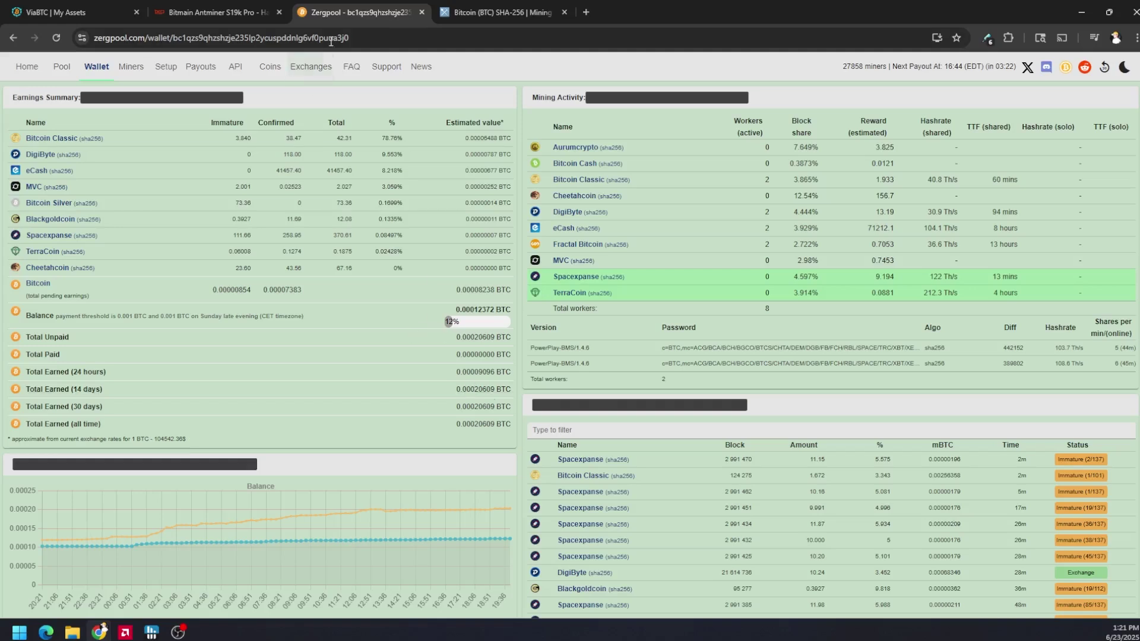
Compare the Bitcoin, DigiByte and eCash pool lists in MiningPoolStats, ending on DigiByte SHA-256
{"action": "left_click", "coordinate": [504, 12]}
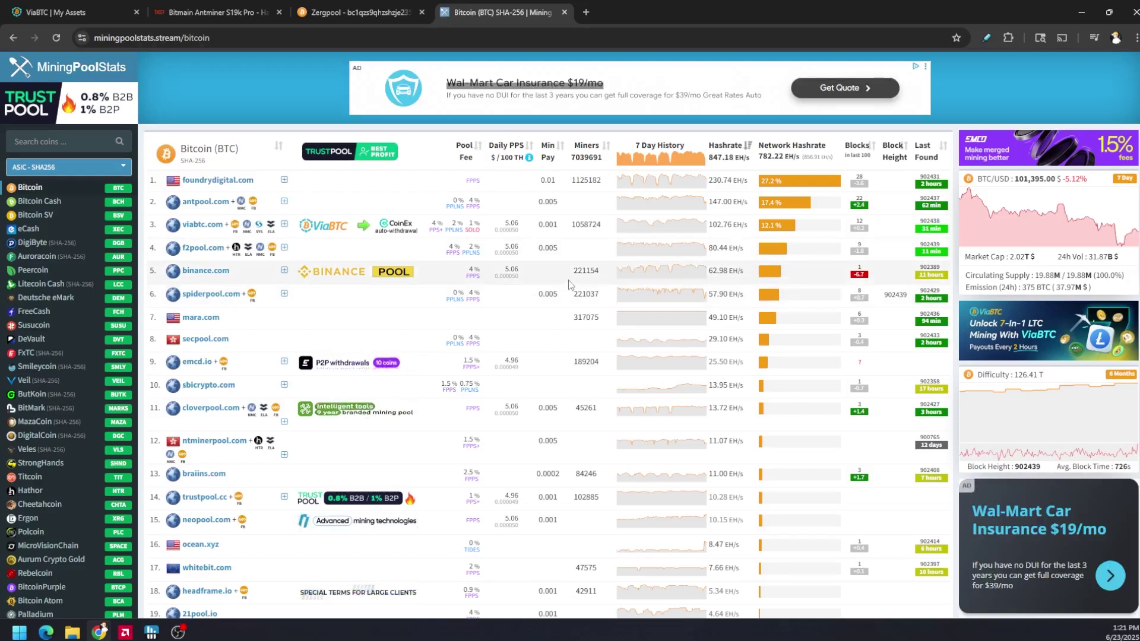
{"action": "left_click", "coordinate": [40, 245]}
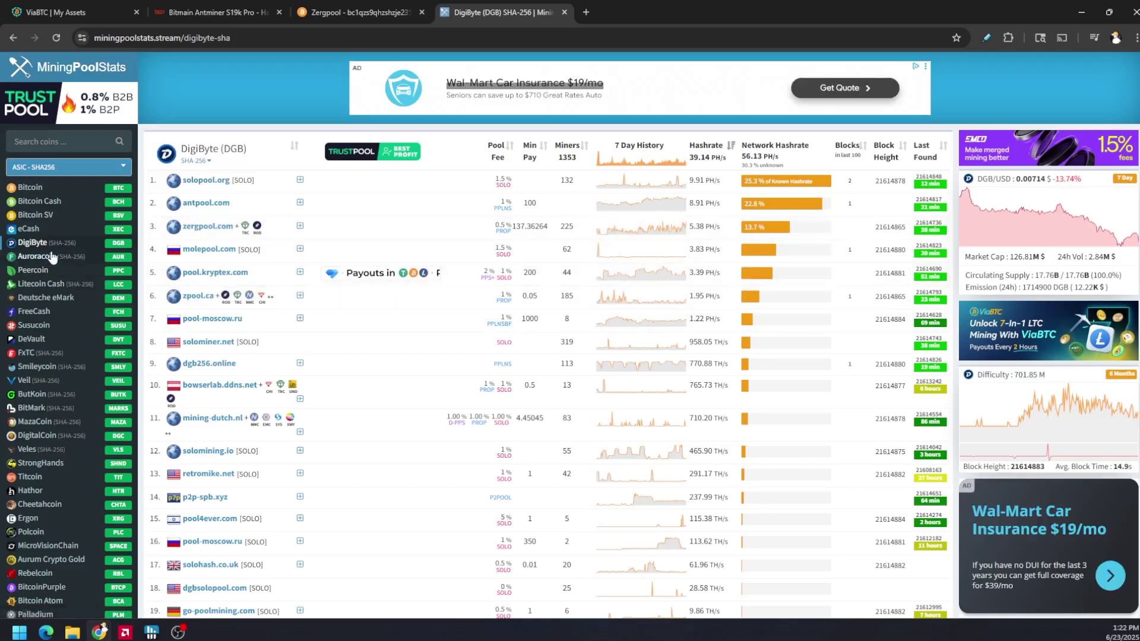
{"action": "left_click", "coordinate": [30, 228]}
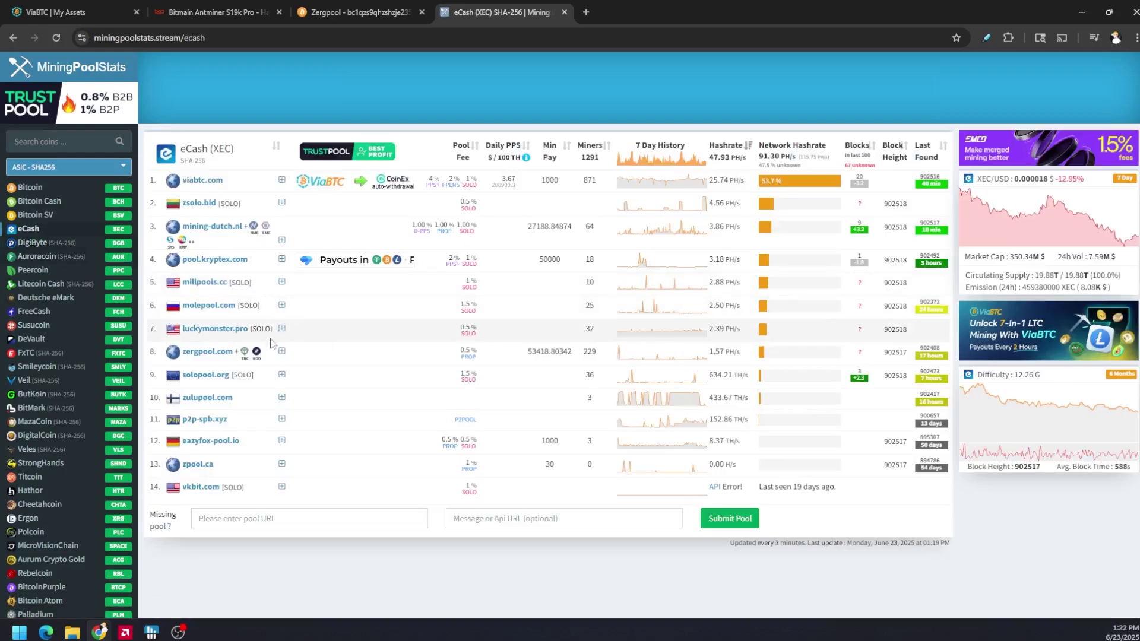
{"action": "left_click", "coordinate": [33, 243]}
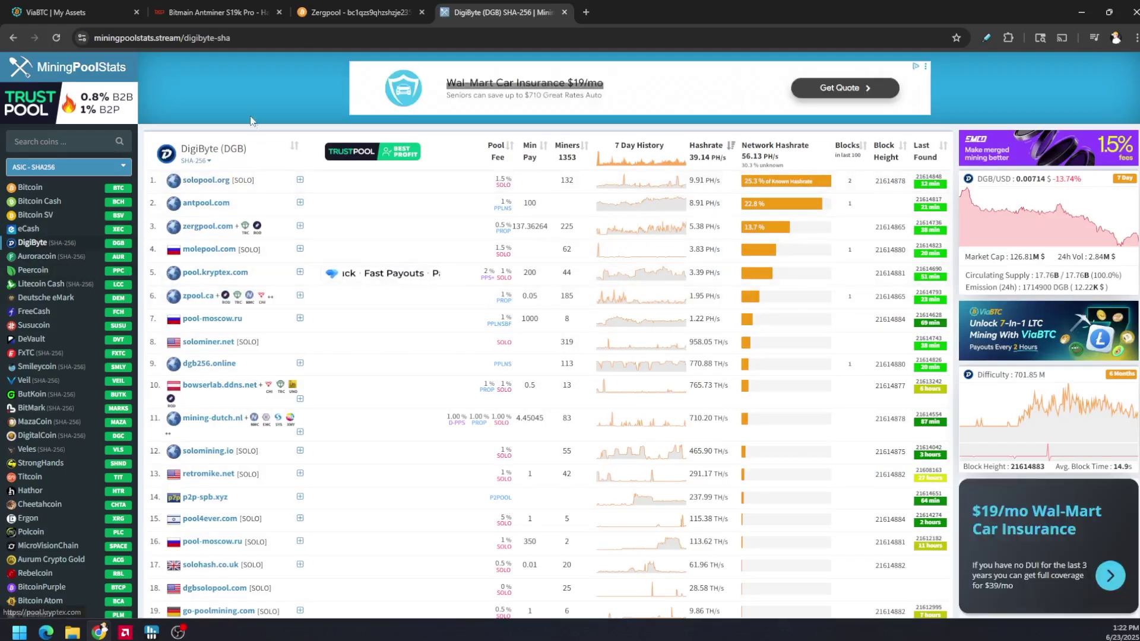
Scroll through the Zergpool wallet's earnings and found blocks, then return to hashrate.no's S19k Pro estimates
{"action": "left_click", "coordinate": [356, 12]}
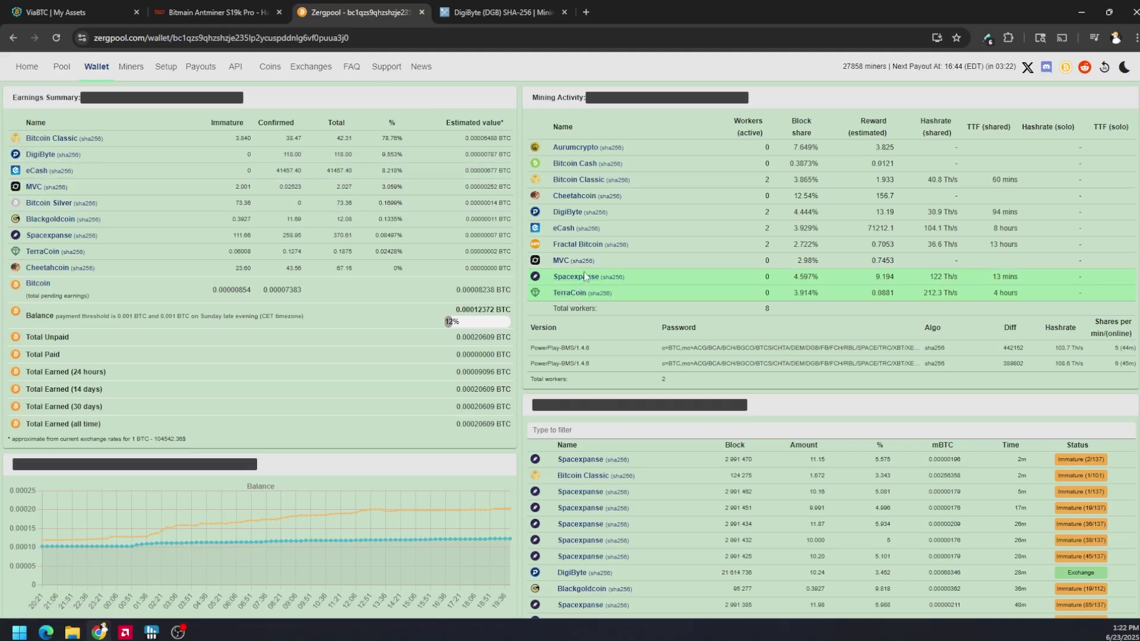
{"action": "scroll", "coordinate": [708, 454], "scroll_direction": "down", "scroll_amount": 1}
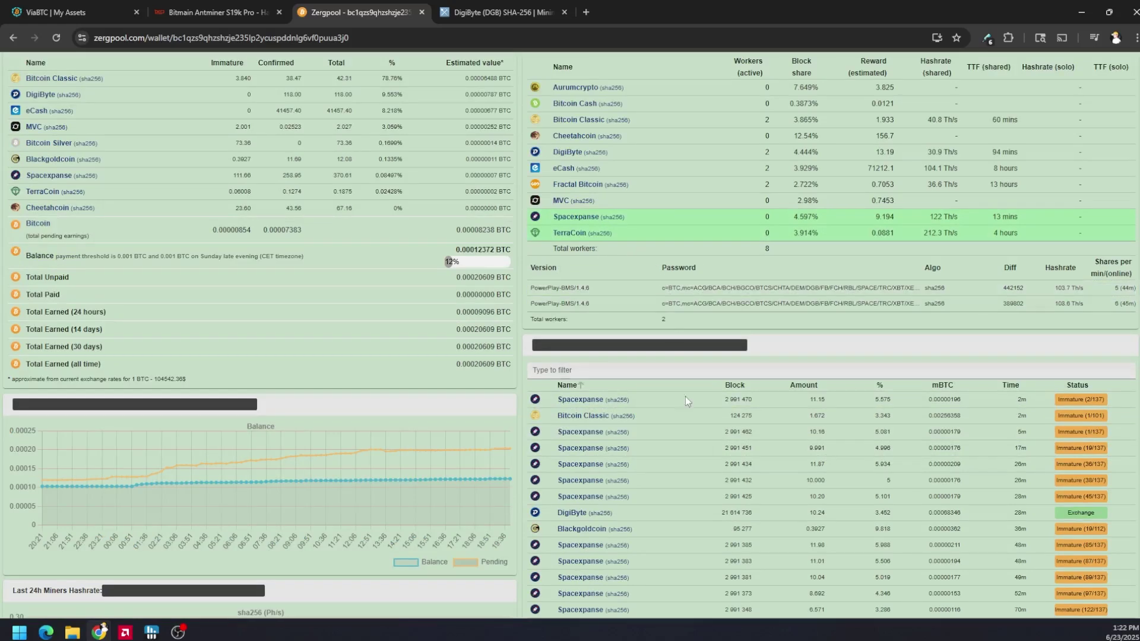
{"action": "scroll", "coordinate": [701, 423], "scroll_direction": "down", "scroll_amount": 1}
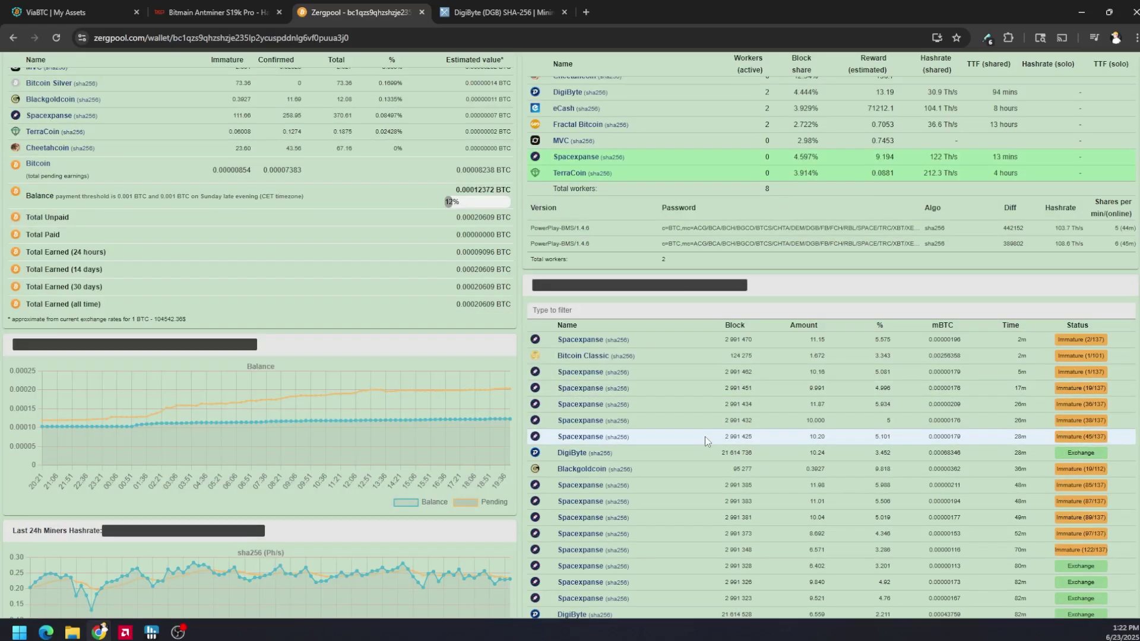
{"action": "scroll", "coordinate": [443, 397], "scroll_direction": "down", "scroll_amount": 7}
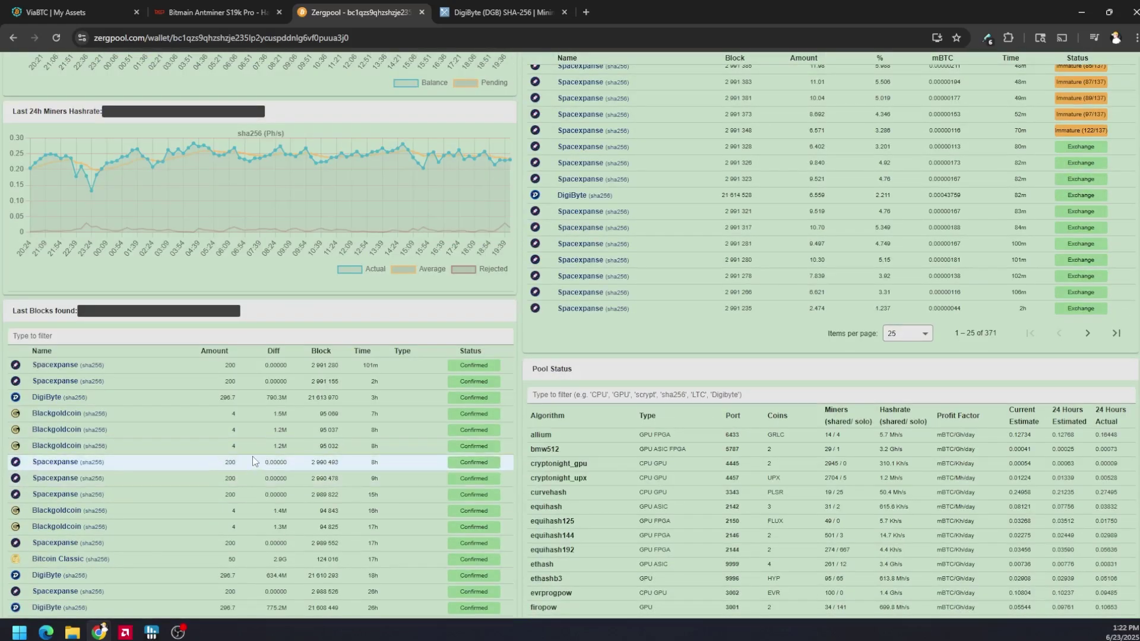
{"action": "scroll", "coordinate": [320, 463], "scroll_direction": "up", "scroll_amount": 9}
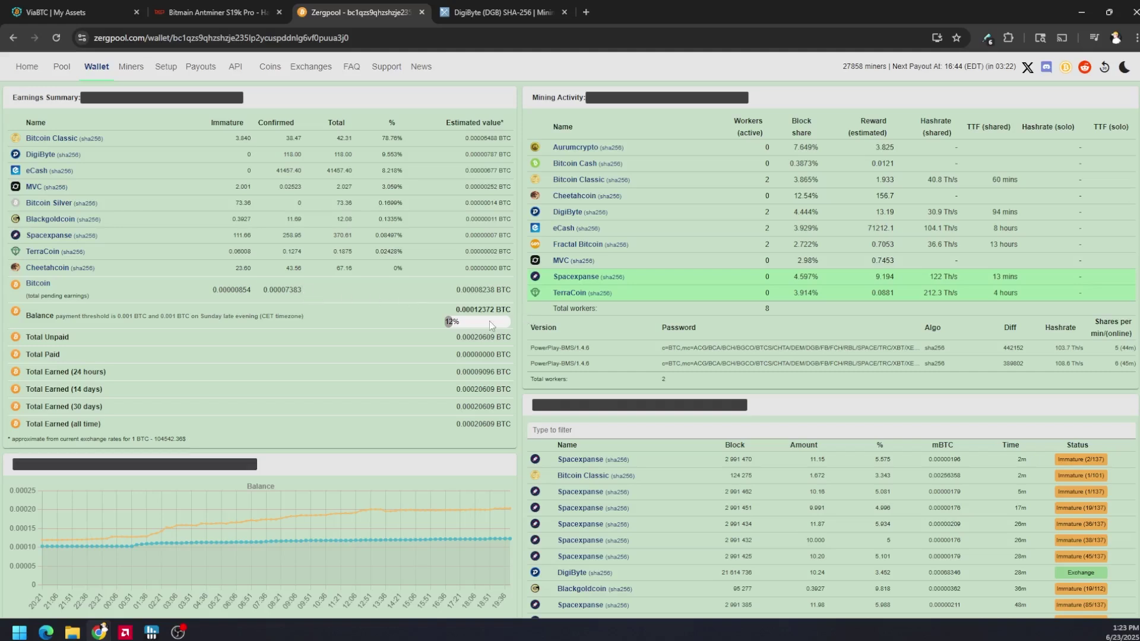
{"action": "mouse_move", "coordinate": [452, 322]}
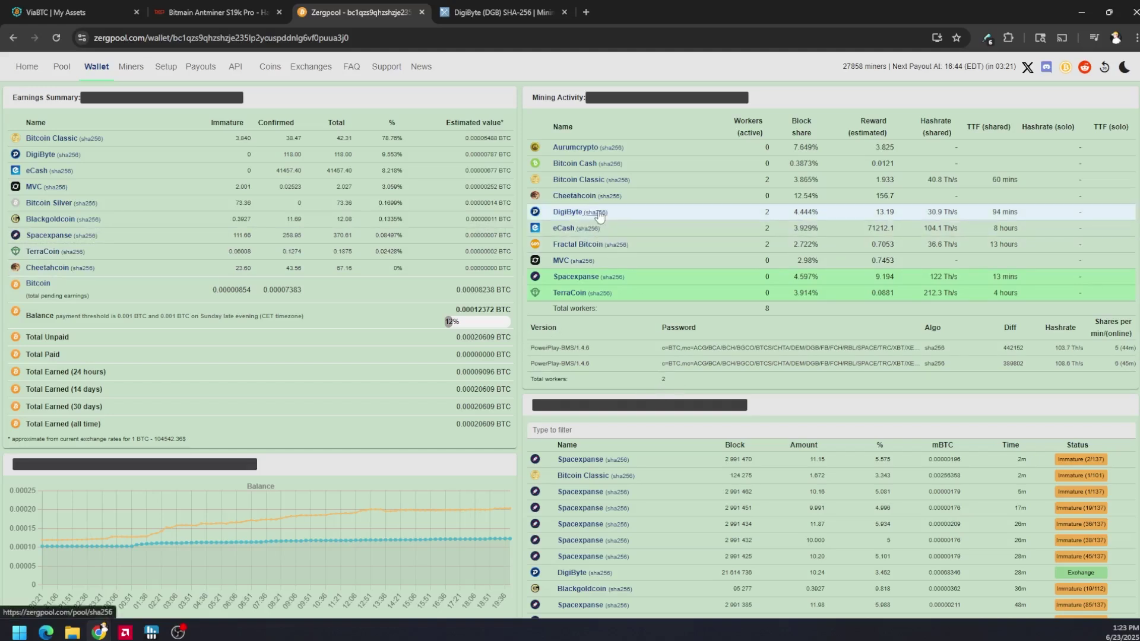
{"action": "left_click", "coordinate": [270, 17]}
Glance at the hashrate.no estimates, then return to the Zergpool wallet showing 0.00012372 BTC
{"action": "left_click", "coordinate": [297, 74]}
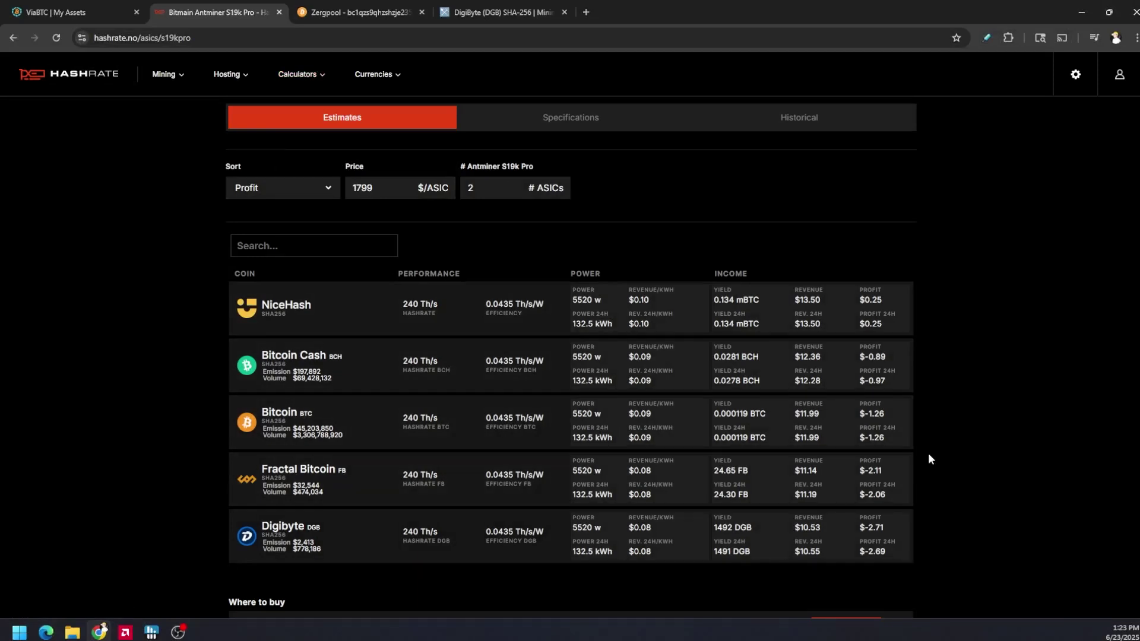
{"action": "left_click", "coordinate": [340, 13]}
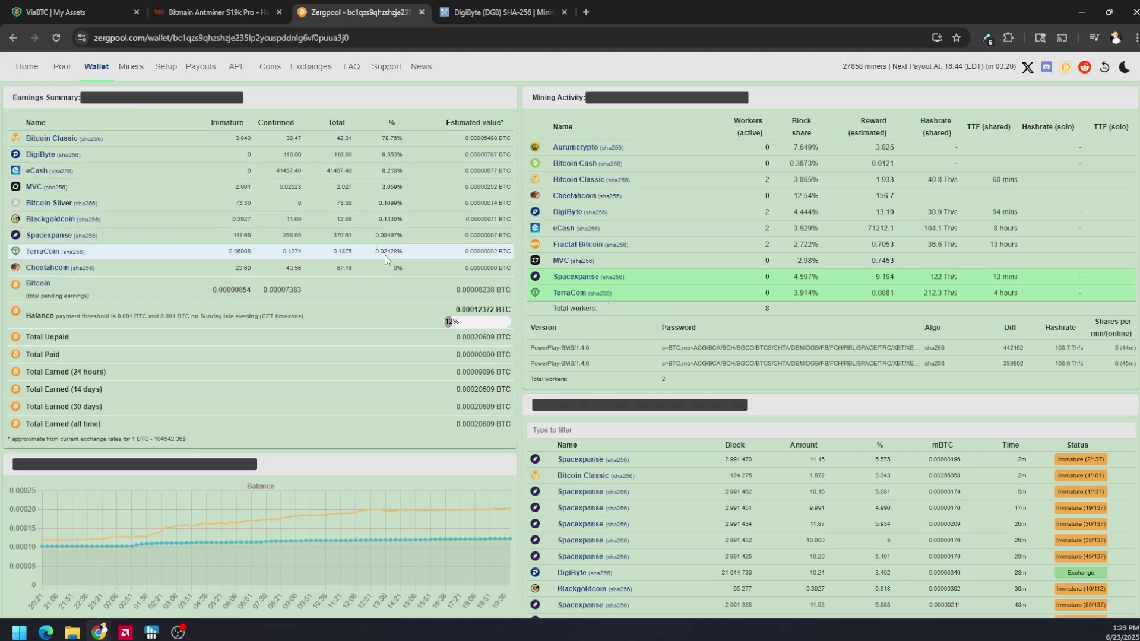
Open the SHA-256 pool page in a new tab and compare Peercoin with Bitcoin Classic's 1.97298 profit
{"action": "right_click", "coordinate": [61, 69]}
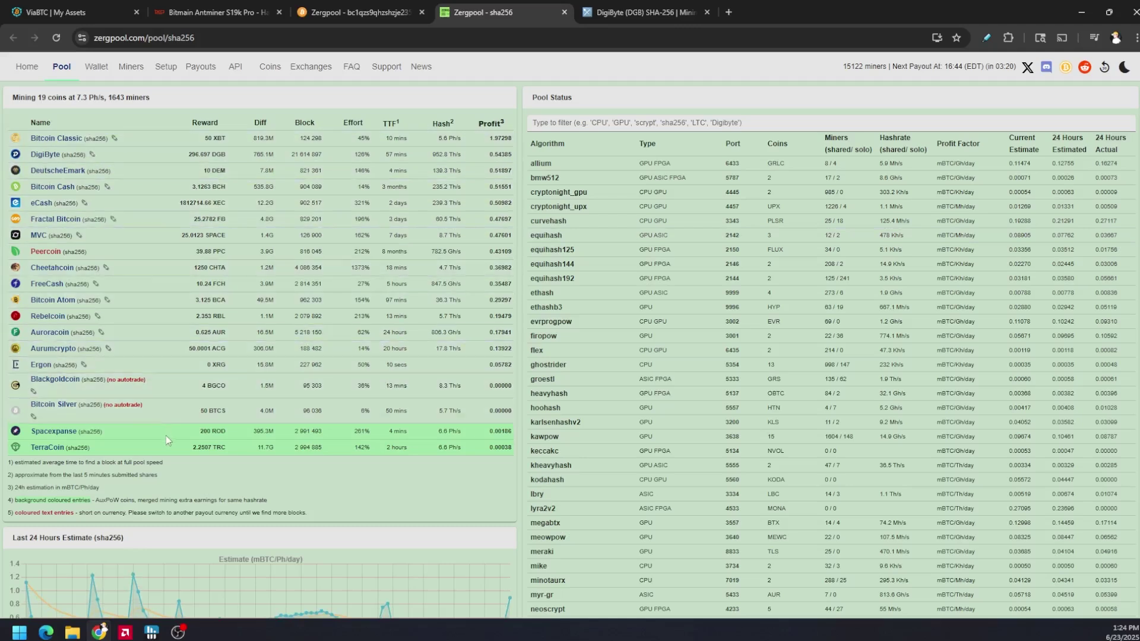
{"action": "triple_click", "coordinate": [97, 251]}
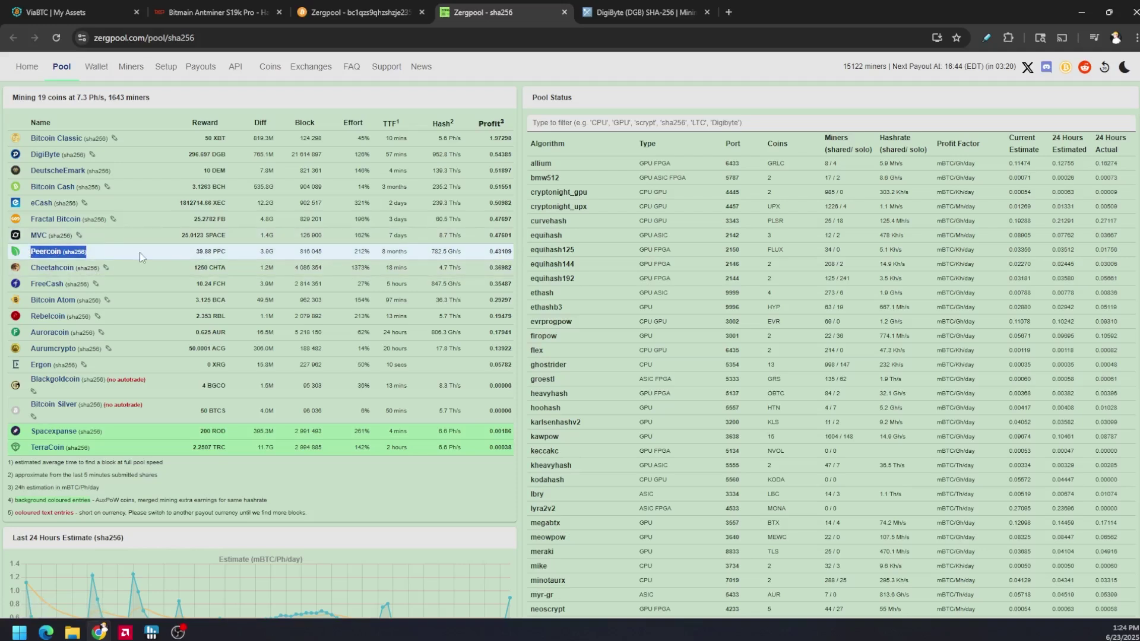
{"action": "mouse_move", "coordinate": [140, 256]}
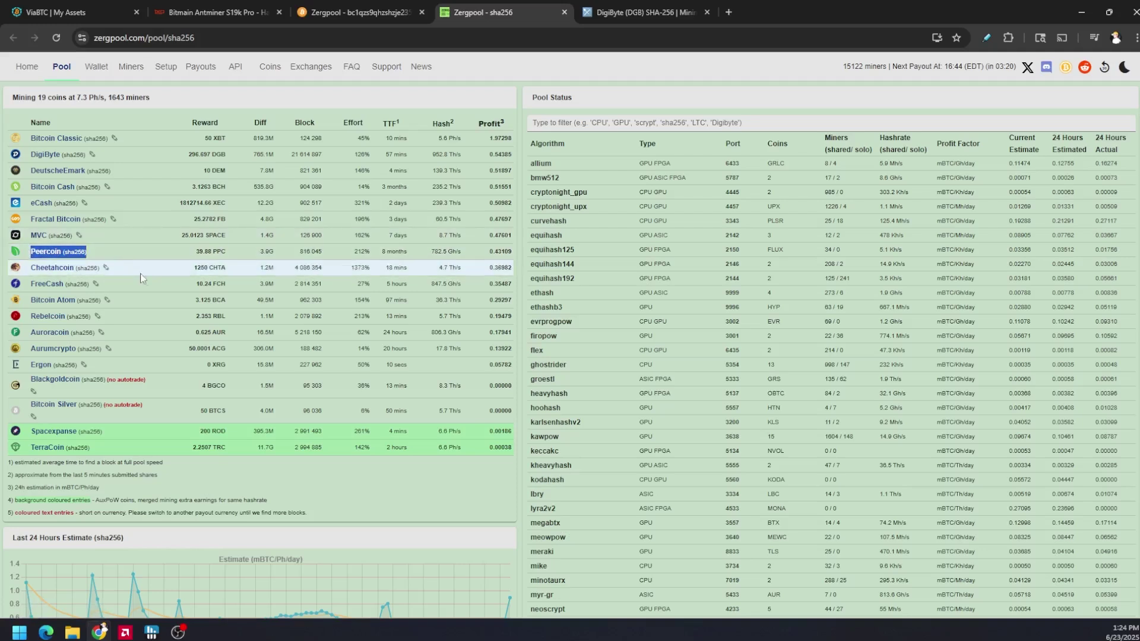
{"action": "left_click", "coordinate": [519, 232]}
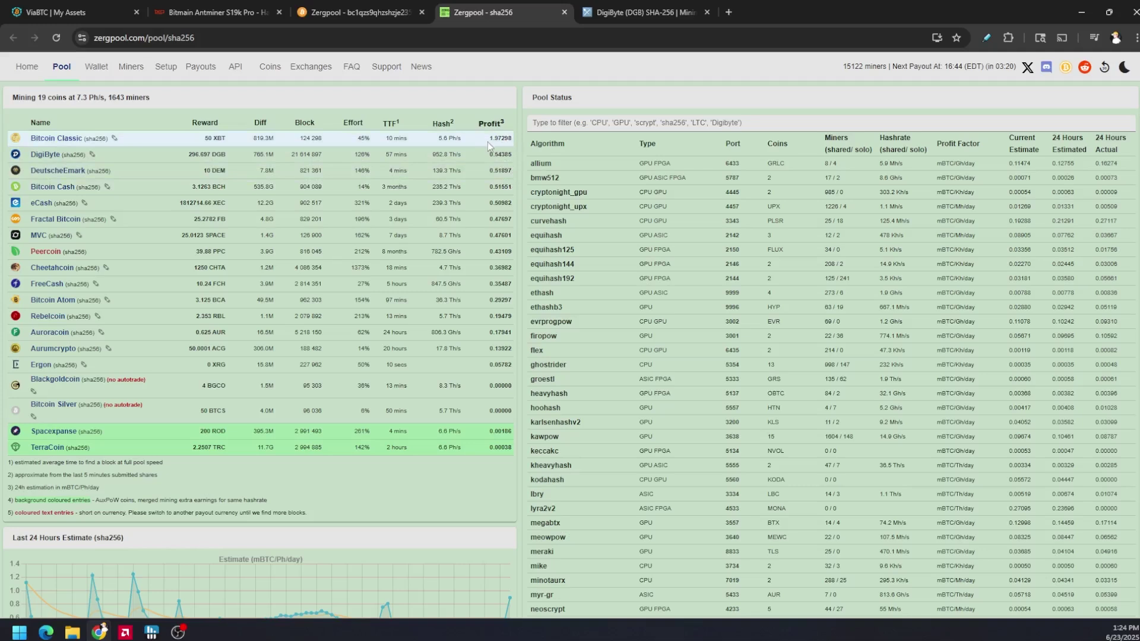
{"action": "left_click_drag", "start_coordinate": [487, 143], "coordinate": [511, 143]}
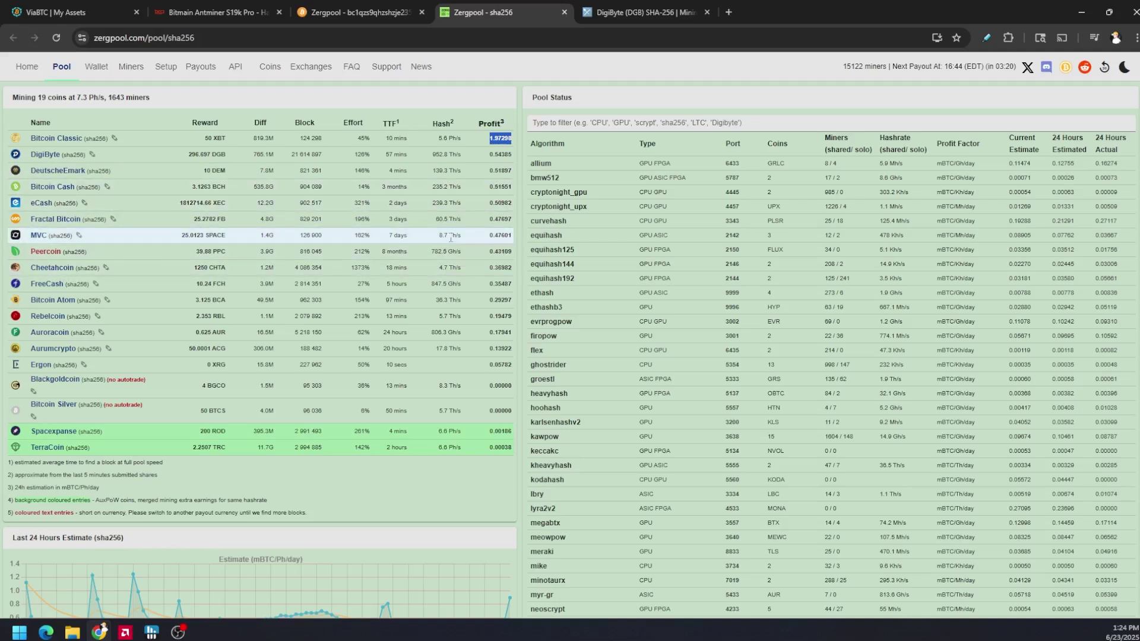
{"action": "left_click", "coordinate": [388, 9]}
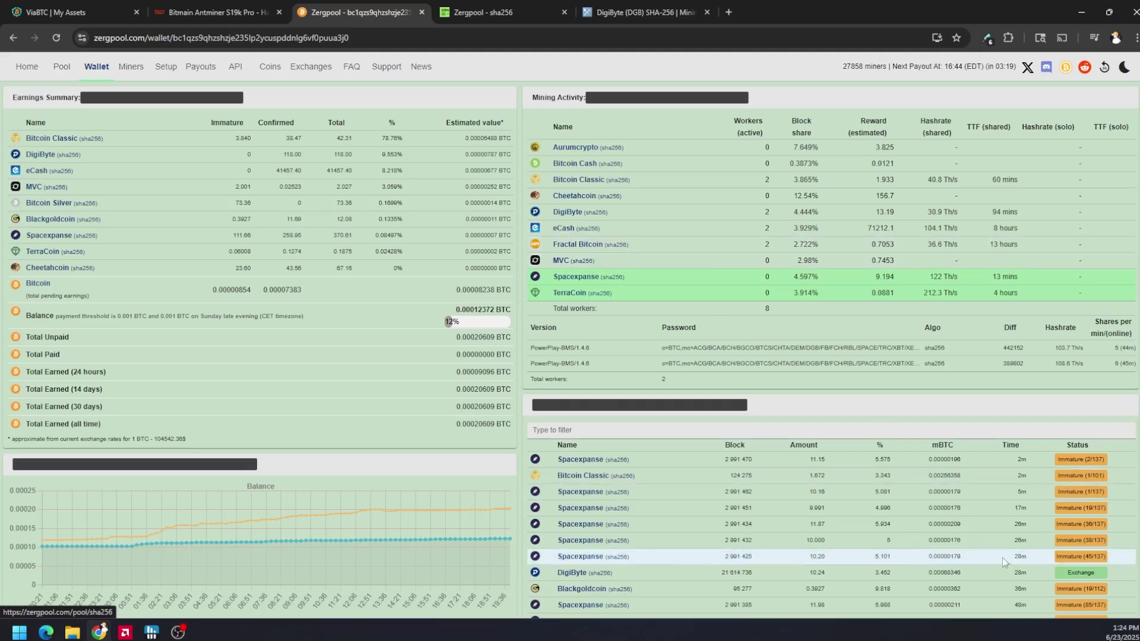
Open 'Just DGB Merged - 24 hour profits.png' and zoom in on 0.00006977 BTC ($7.31)
{"action": "left_click", "coordinate": [72, 632]}
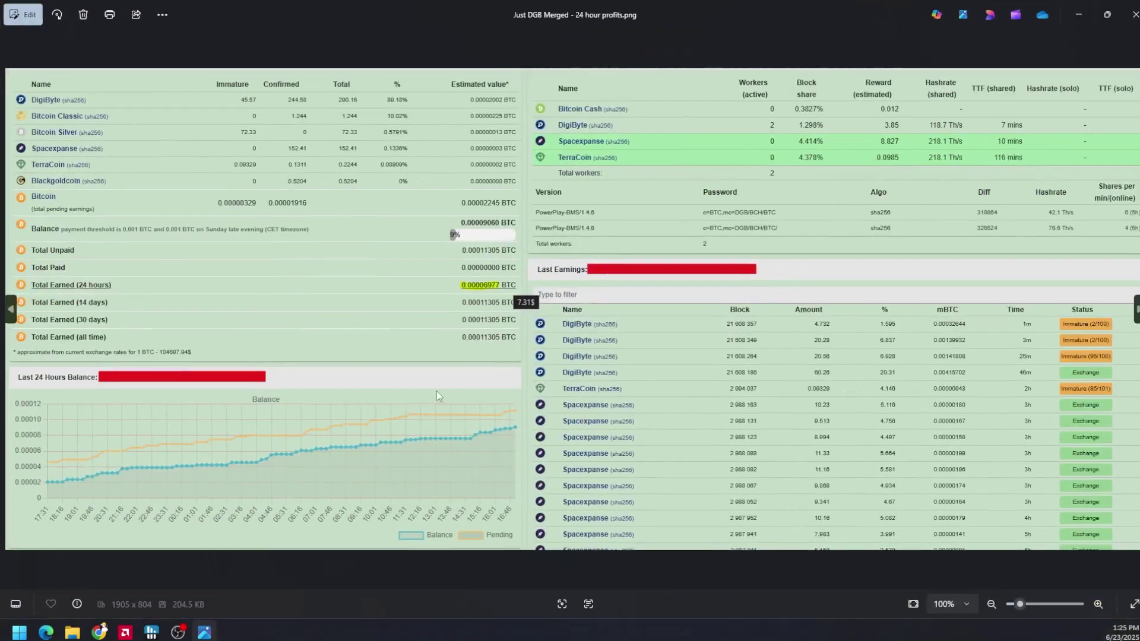
{"action": "scroll", "coordinate": [493, 293], "scroll_direction": "up", "scroll_amount": 4}
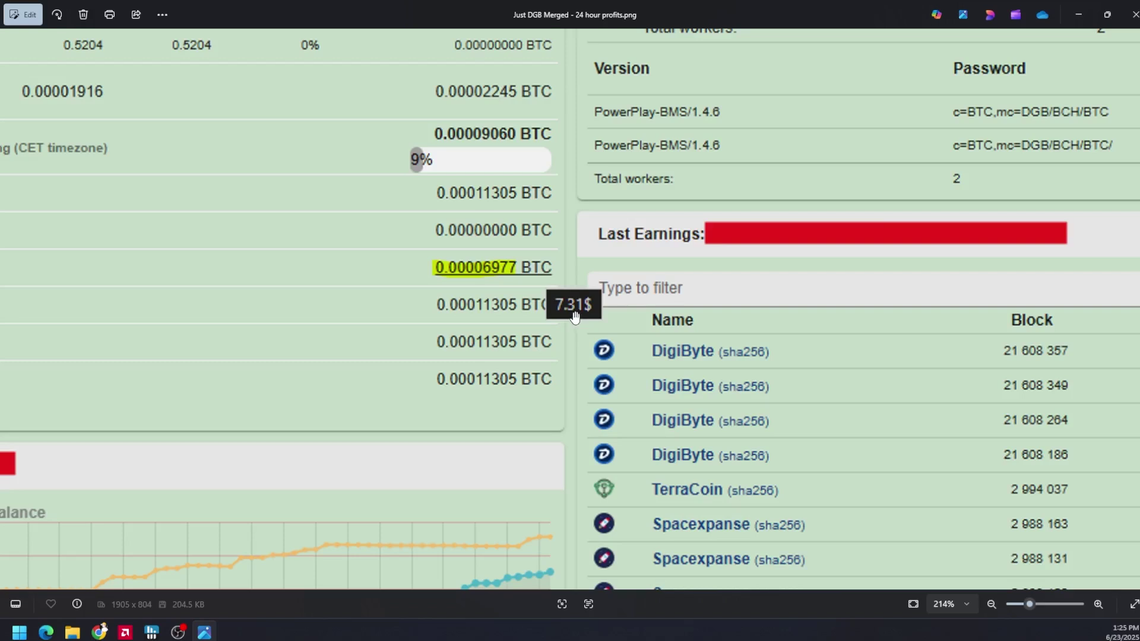
{"action": "scroll", "coordinate": [629, 432], "scroll_direction": "down", "scroll_amount": 4}
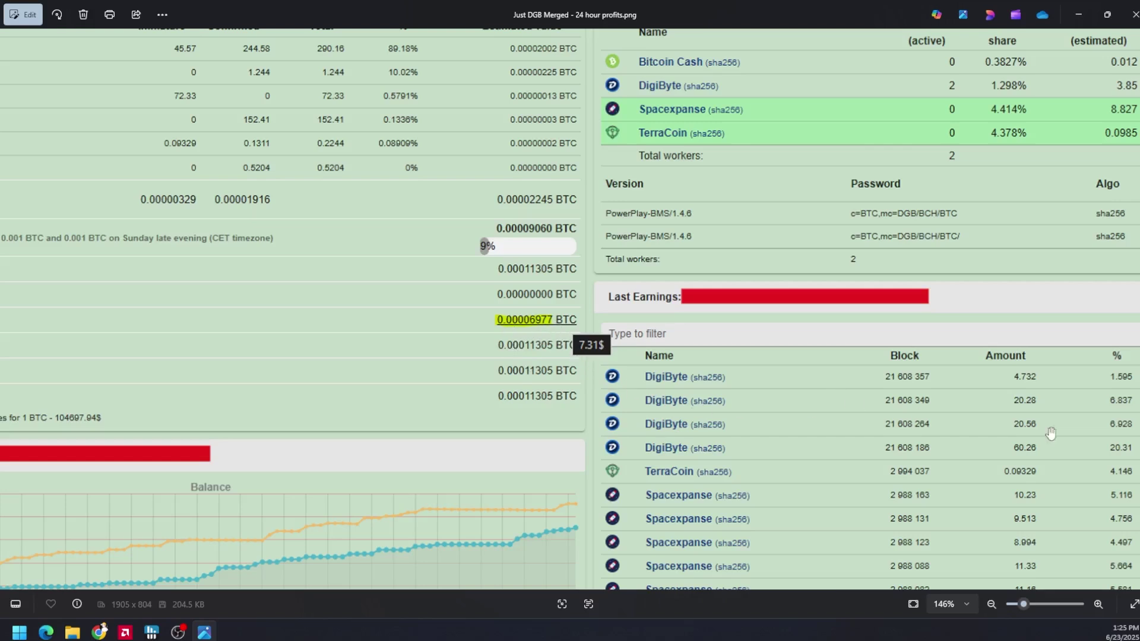
View 'Just DGB Merged - Lil over 24 hours profit.png', zooming in on 0.00011305 BTC ($11.84)
{"action": "key", "text": "Left"}
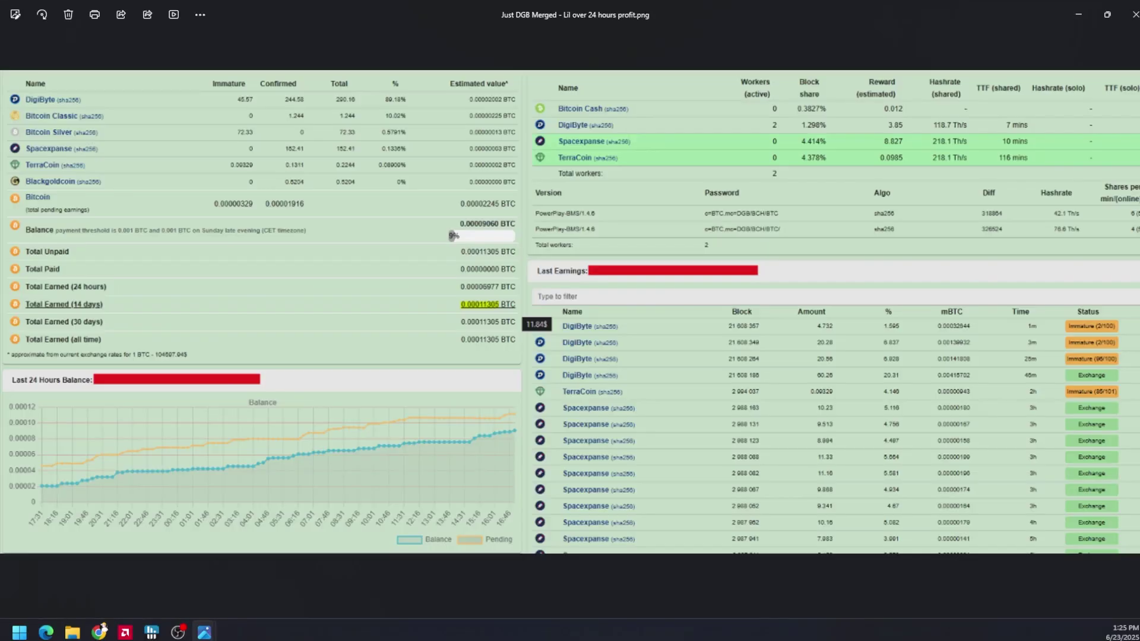
{"action": "scroll", "coordinate": [520, 287], "scroll_direction": "up", "scroll_amount": 5}
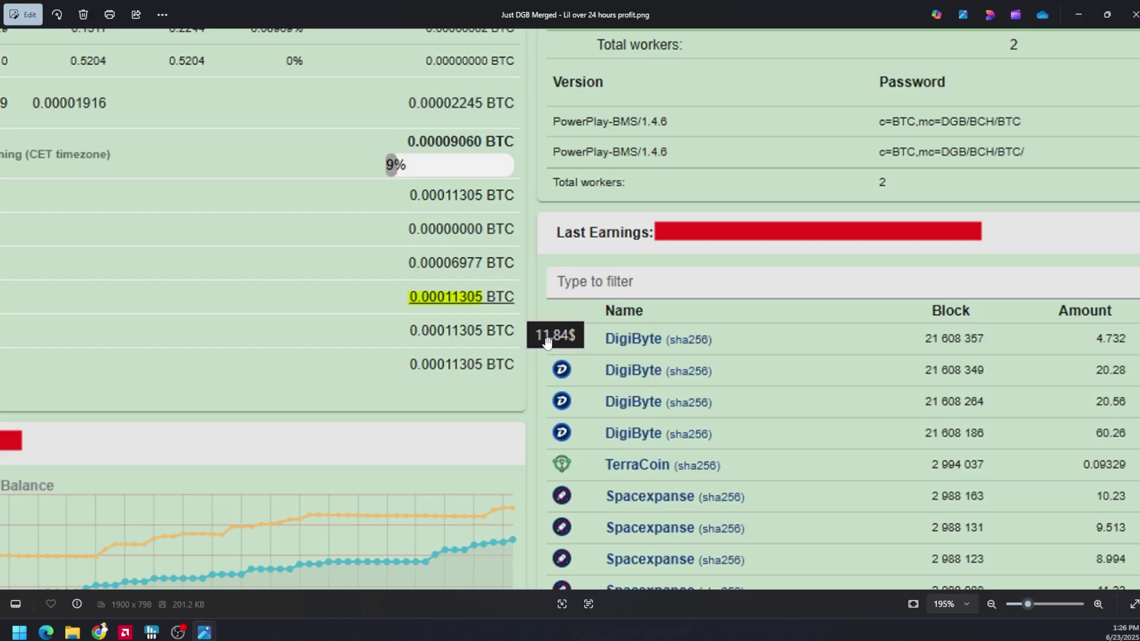
Compare the all-coins screenshots ($9.51 in 24 hours, $21.55 longer), then return to the $11.84 DigiByte one
{"action": "left_click", "coordinate": [1132, 15]}
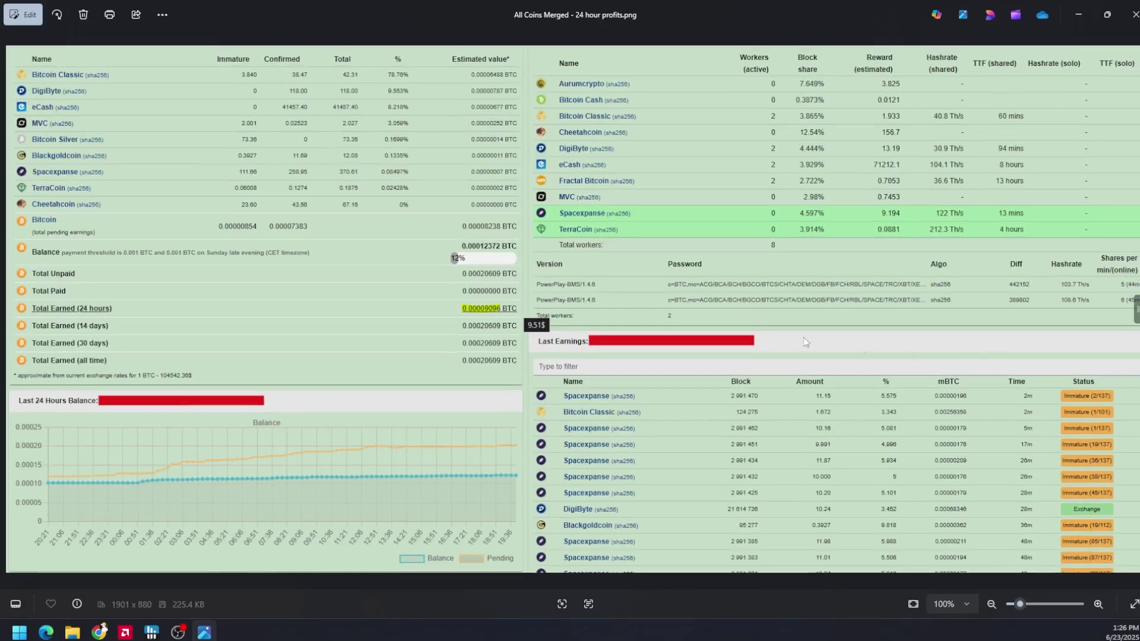
{"action": "scroll", "coordinate": [501, 310], "scroll_direction": "up", "scroll_amount": 5}
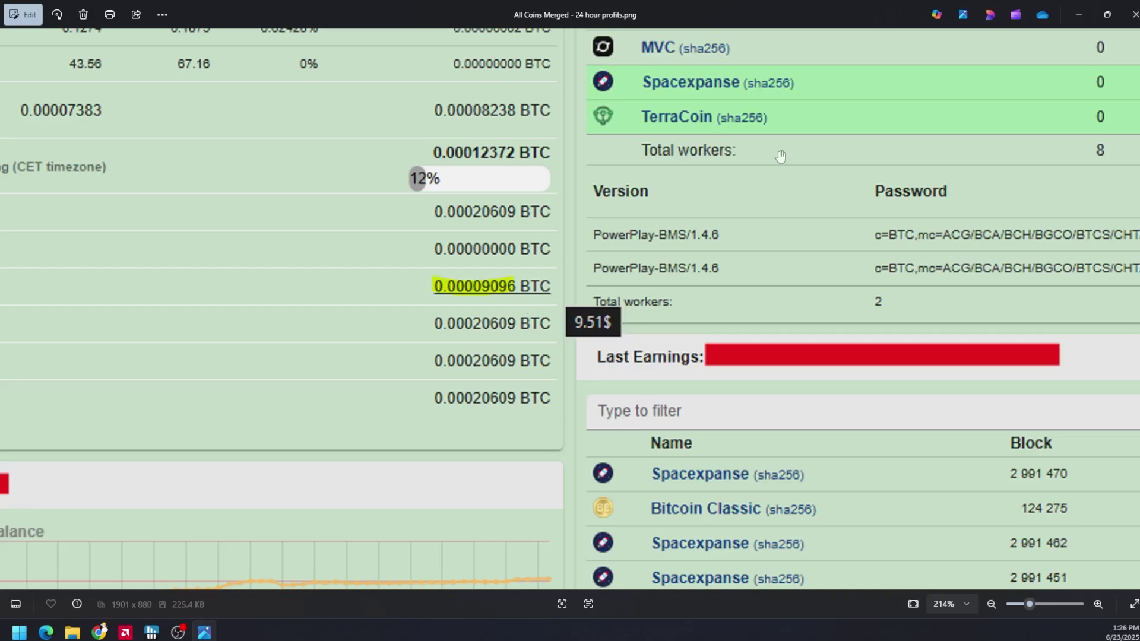
{"action": "left_click", "coordinate": [1133, 14]}
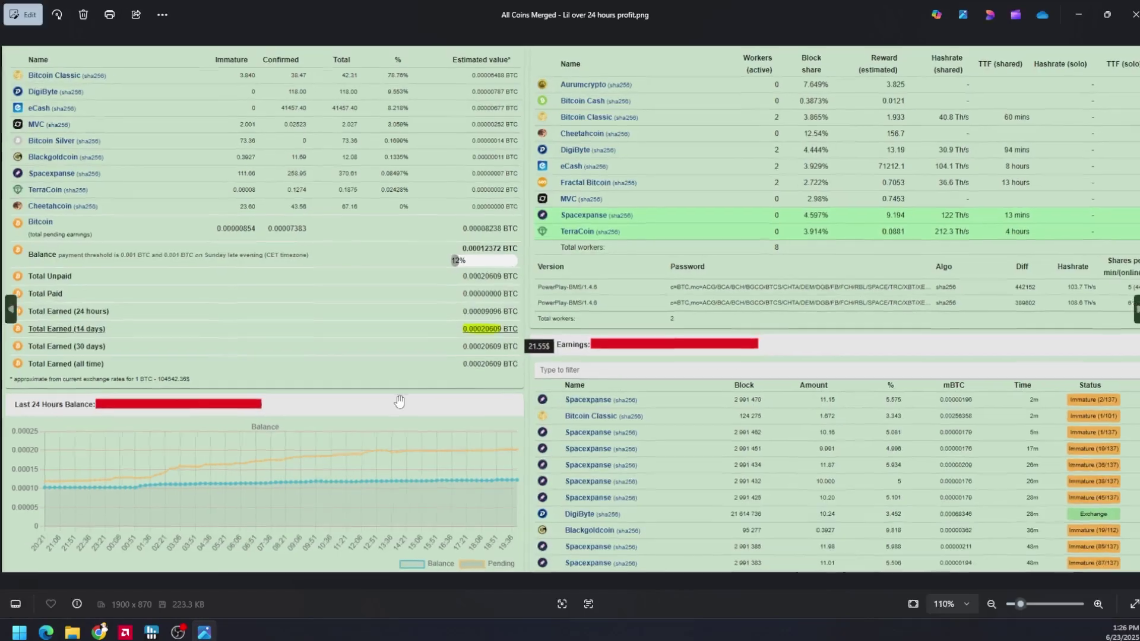
{"action": "scroll", "coordinate": [601, 299], "scroll_direction": "up", "scroll_amount": 5}
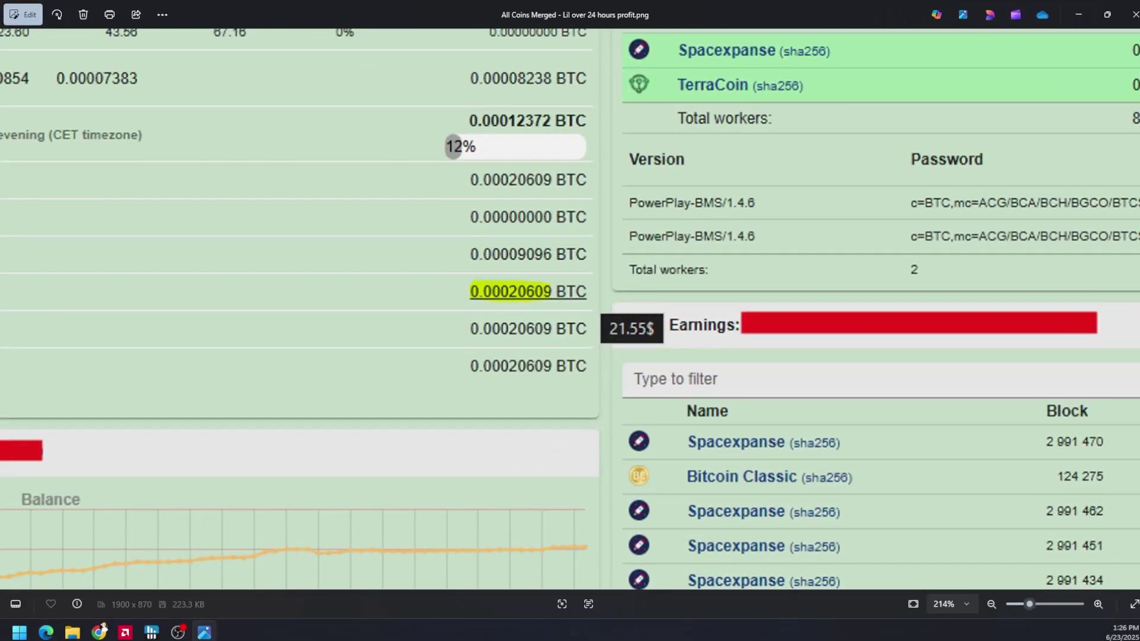
{"action": "key", "text": "Right"}
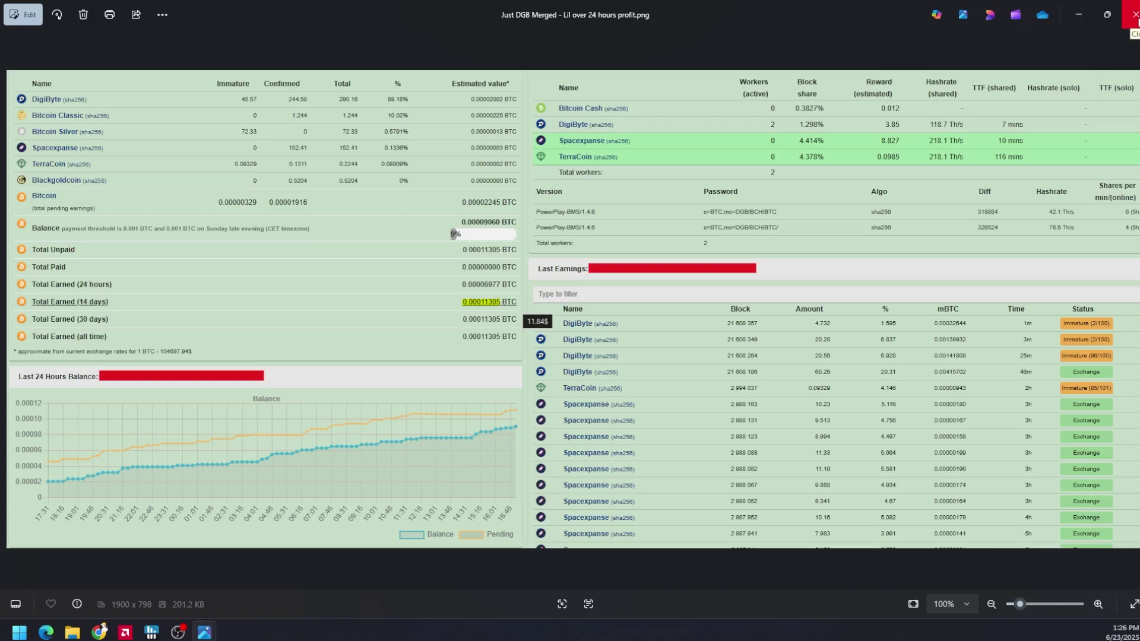
Close both screenshot windows and return to hashrate.no's S19k Pro estimates
{"action": "left_click", "coordinate": [1134, 17]}
{"action": "left_click", "coordinate": [1134, 18]}
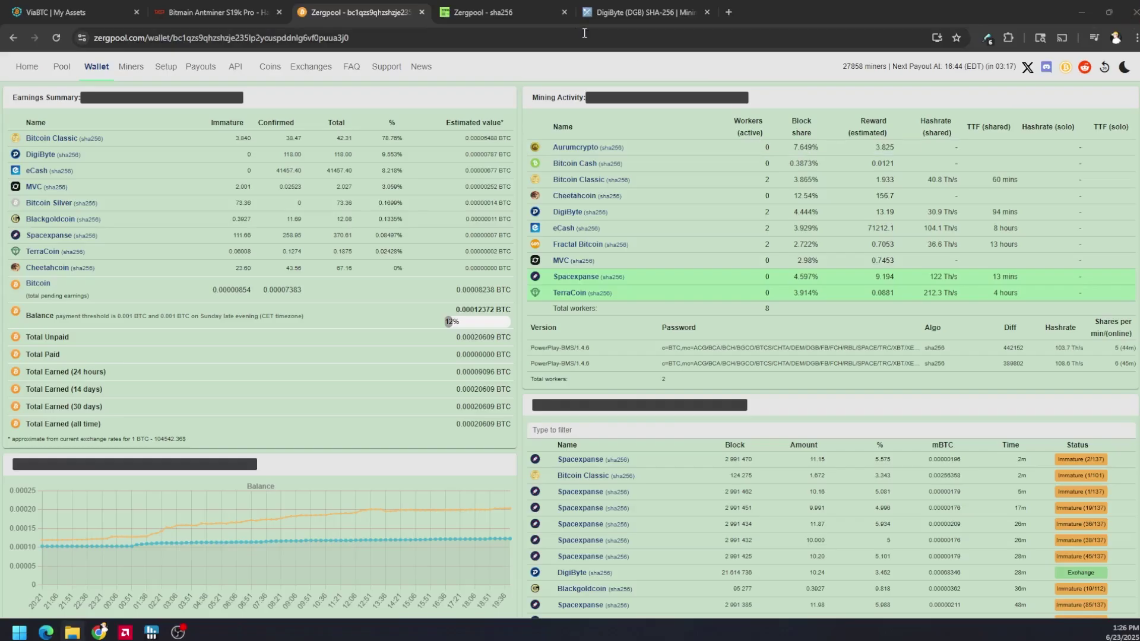
{"action": "left_click", "coordinate": [231, 10]}
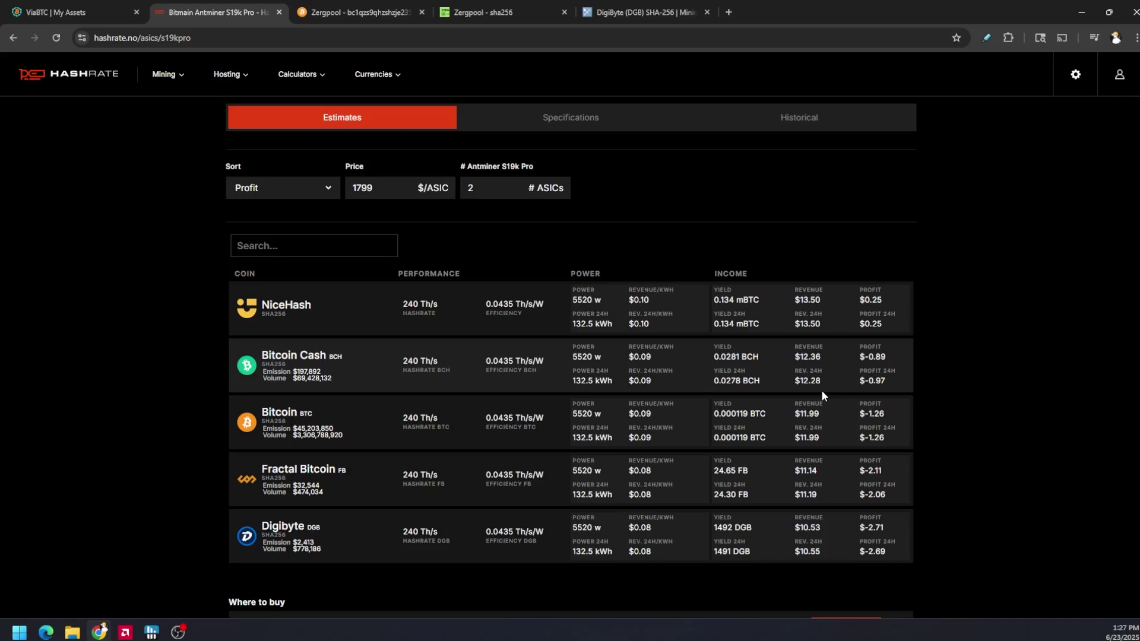
On the Zergpool wallet, check the dollar value of Total Earned (24 hours)
{"action": "left_click", "coordinate": [356, 12]}
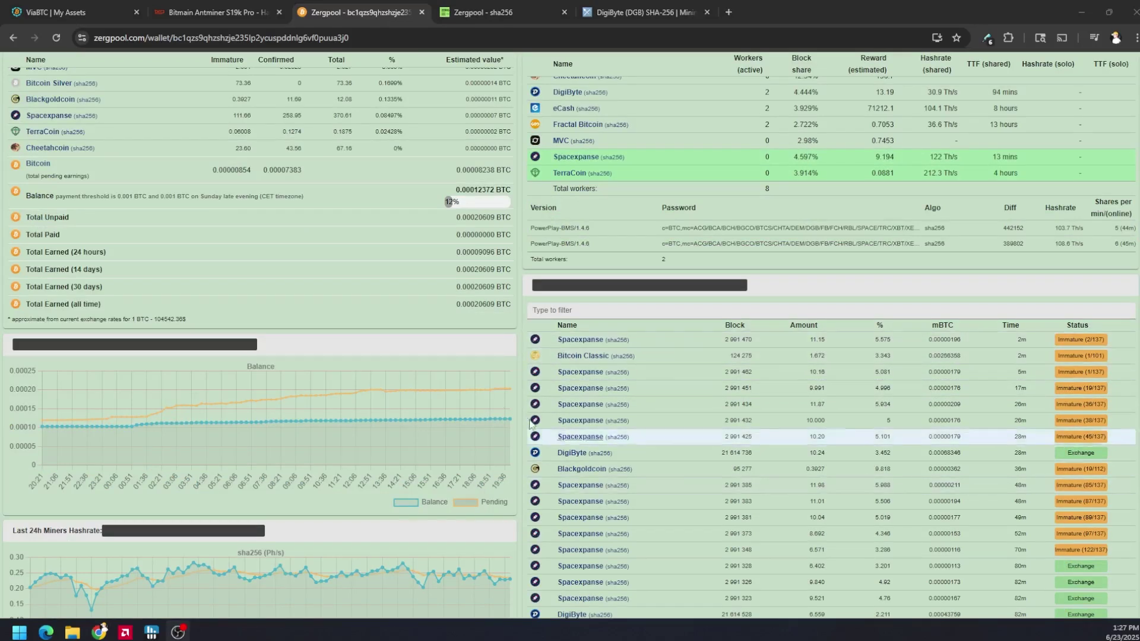
{"action": "scroll", "coordinate": [467, 350], "scroll_direction": "up", "scroll_amount": 2}
{"action": "mouse_move", "coordinate": [467, 354]}
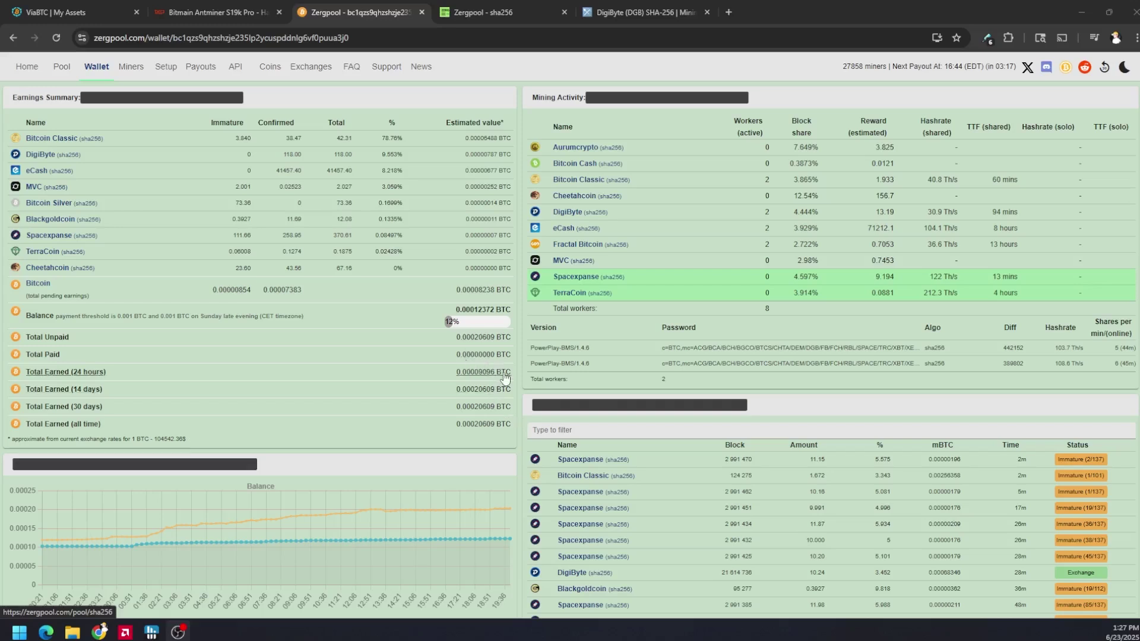
{"action": "mouse_move", "coordinate": [505, 378]}
Return to the Zergpool home page and set the command line generator's region to Europe
{"action": "left_click", "coordinate": [483, 12]}
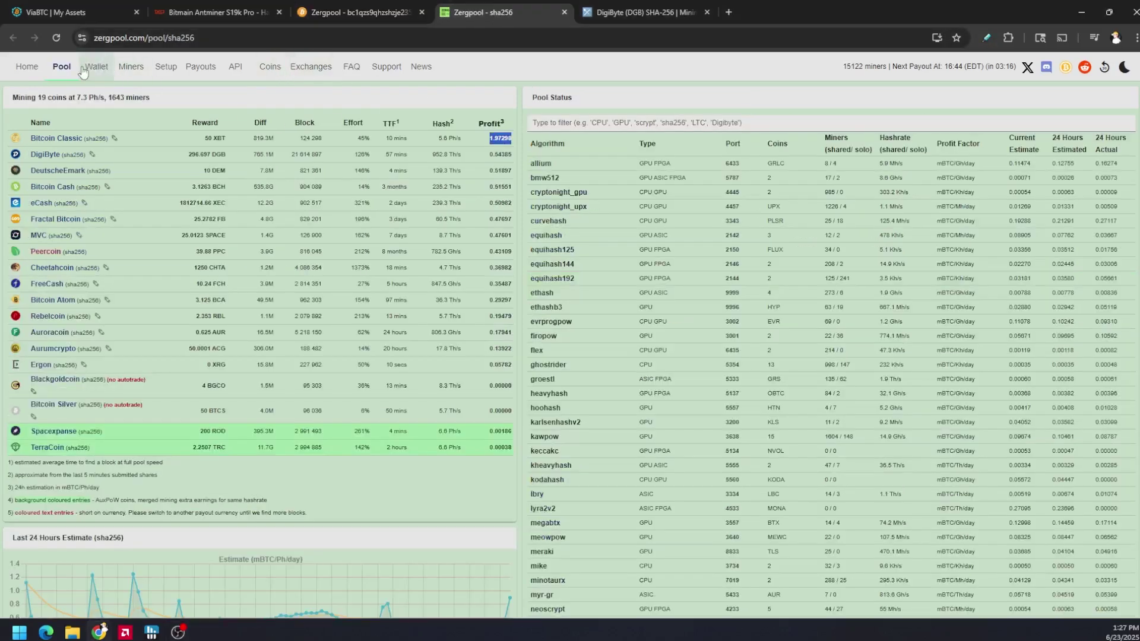
{"action": "key", "text": "alt+Left"}
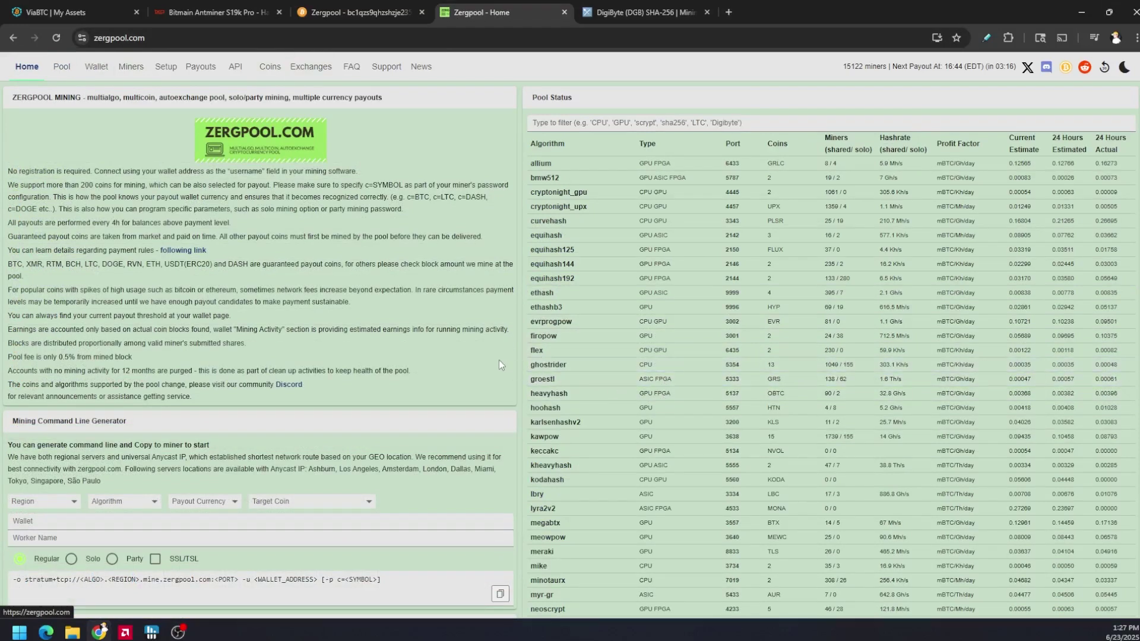
{"action": "scroll", "coordinate": [483, 379], "scroll_direction": "down", "scroll_amount": 2}
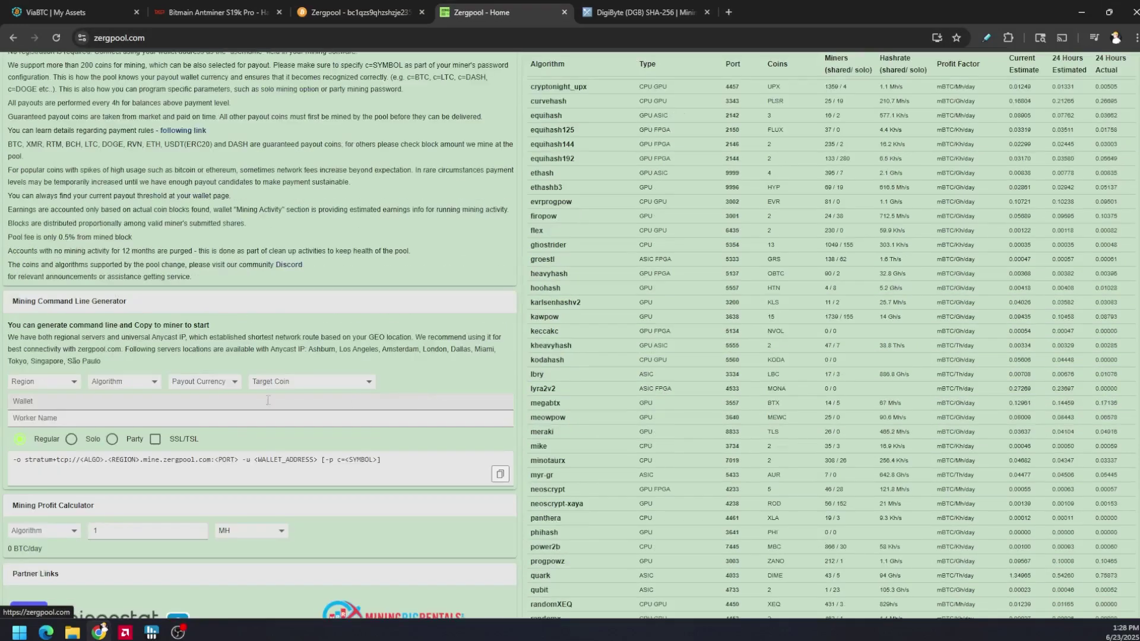
{"action": "left_click", "coordinate": [75, 386]}
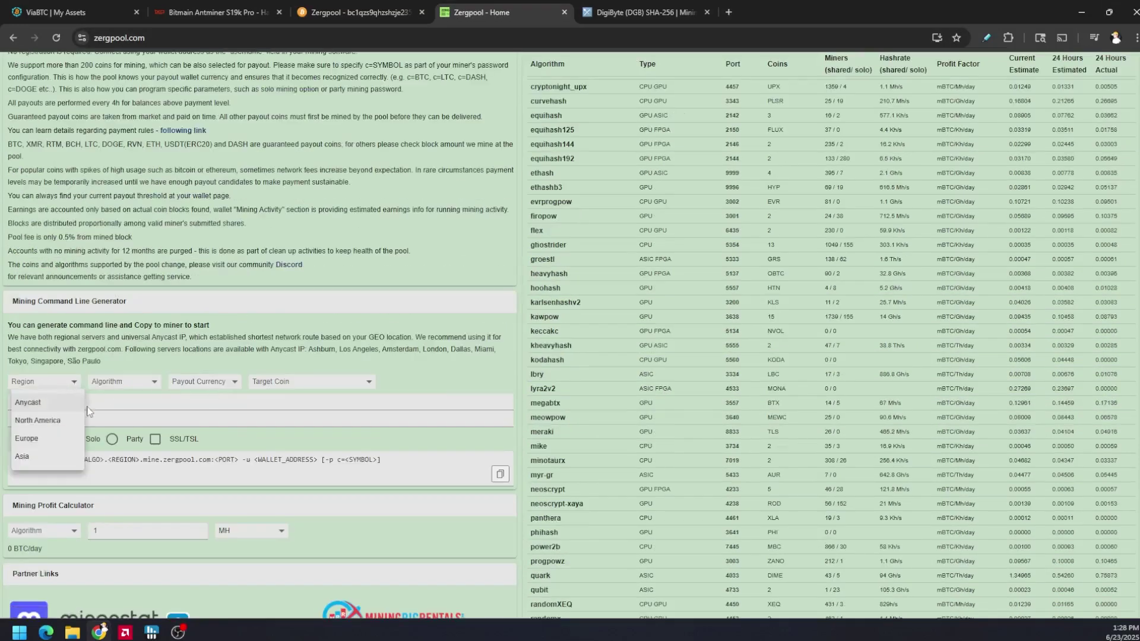
{"action": "left_click", "coordinate": [61, 440]}
Browse the algorithm and payout currency lists without choosing anything
{"action": "left_click", "coordinate": [137, 386]}
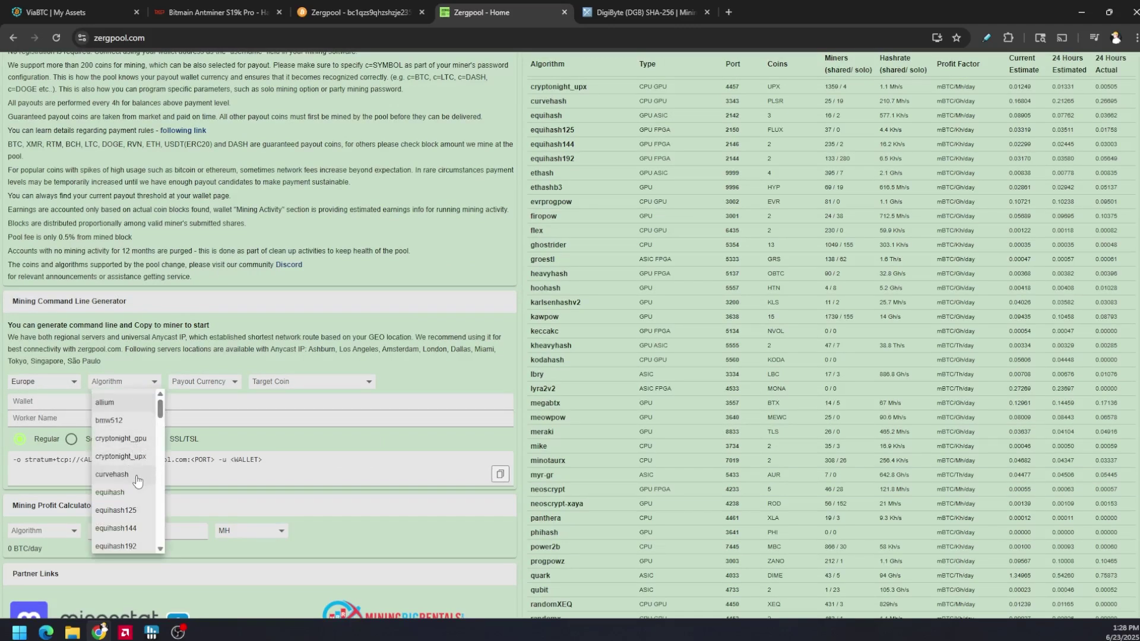
{"action": "scroll", "coordinate": [151, 467], "scroll_direction": "down", "scroll_amount": 3}
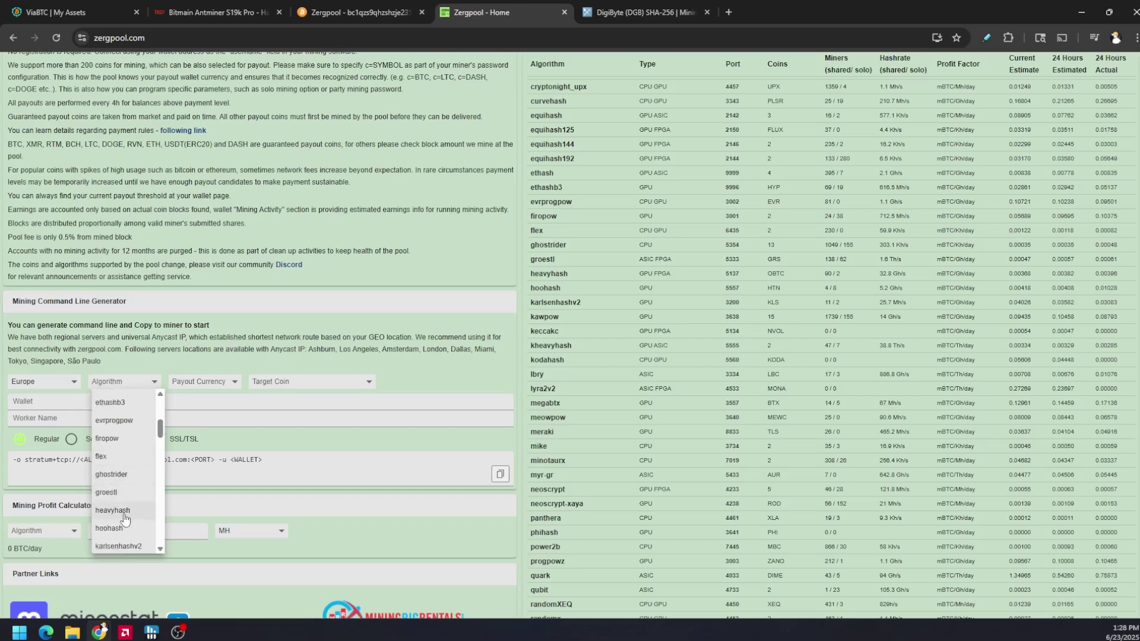
{"action": "scroll", "coordinate": [137, 508], "scroll_direction": "down", "scroll_amount": 2}
{"action": "scroll", "coordinate": [138, 508], "scroll_direction": "down", "scroll_amount": 1}
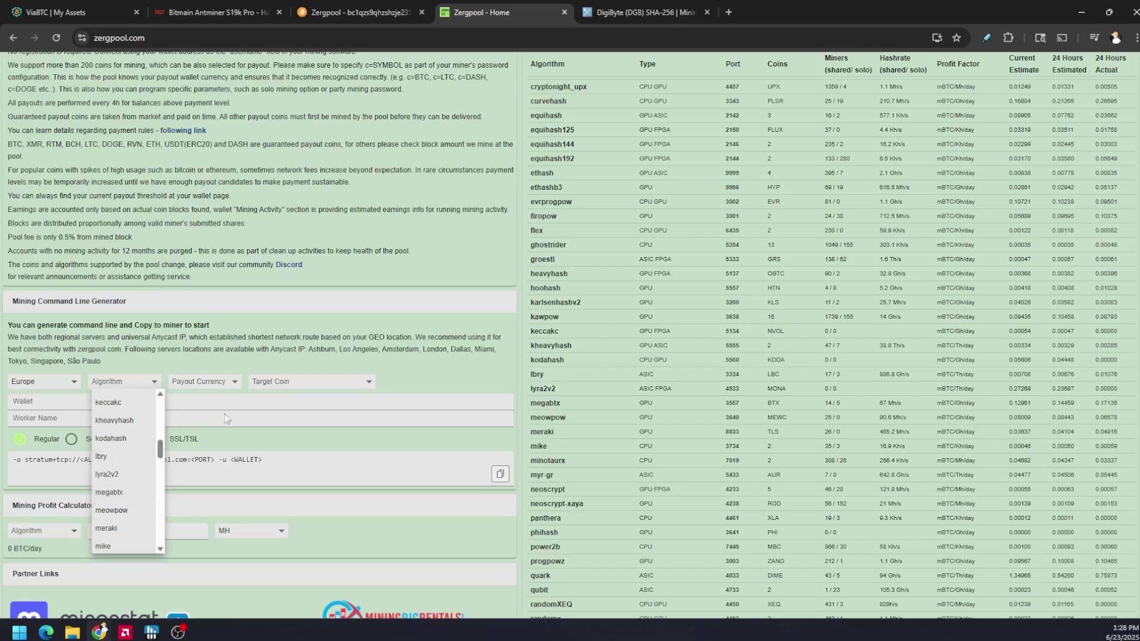
{"action": "left_click", "coordinate": [236, 386]}
{"action": "left_click", "coordinate": [236, 385]}
{"action": "left_click", "coordinate": [140, 390]}
Set the algorithm to kawpow after briefly picking firopow
{"action": "left_click", "coordinate": [139, 390]}
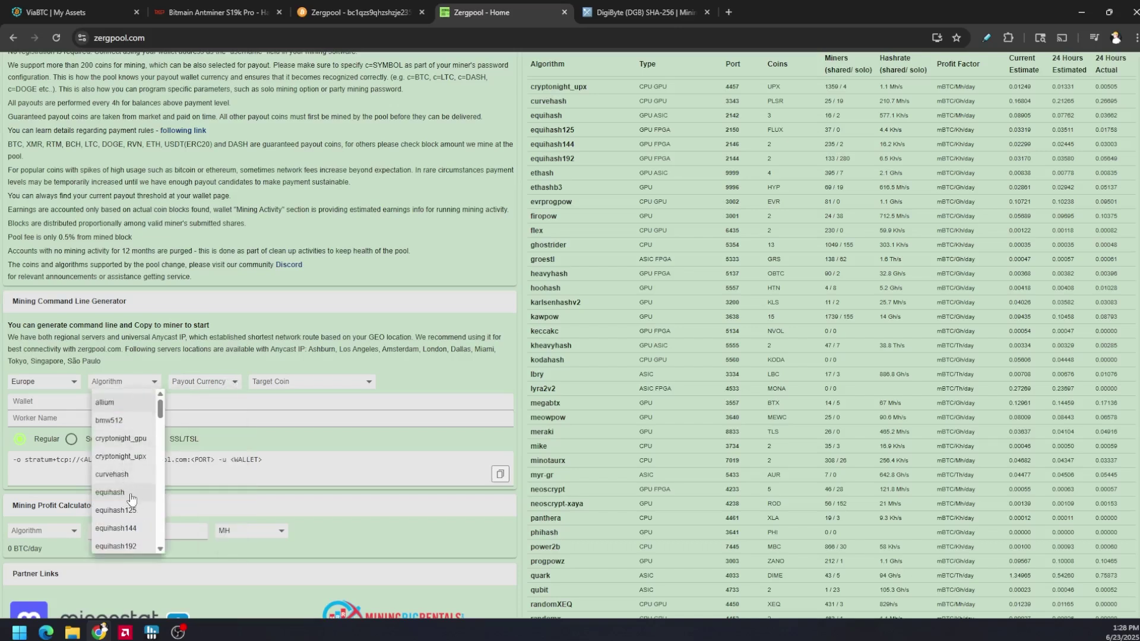
{"action": "scroll", "coordinate": [131, 503], "scroll_direction": "down", "scroll_amount": 3}
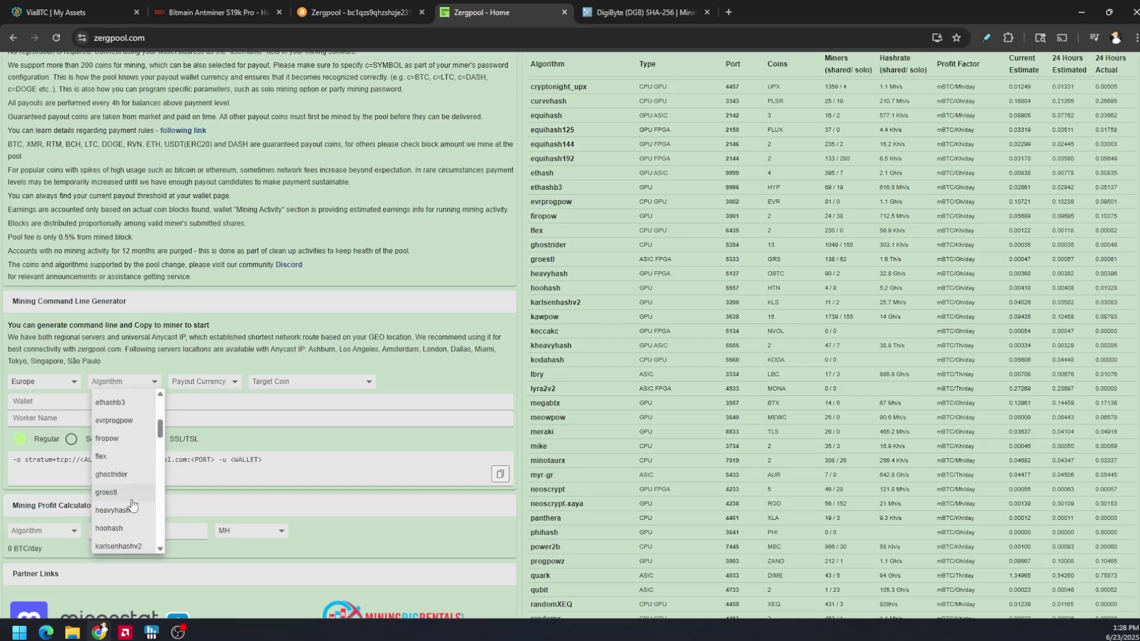
{"action": "left_click", "coordinate": [129, 442]}
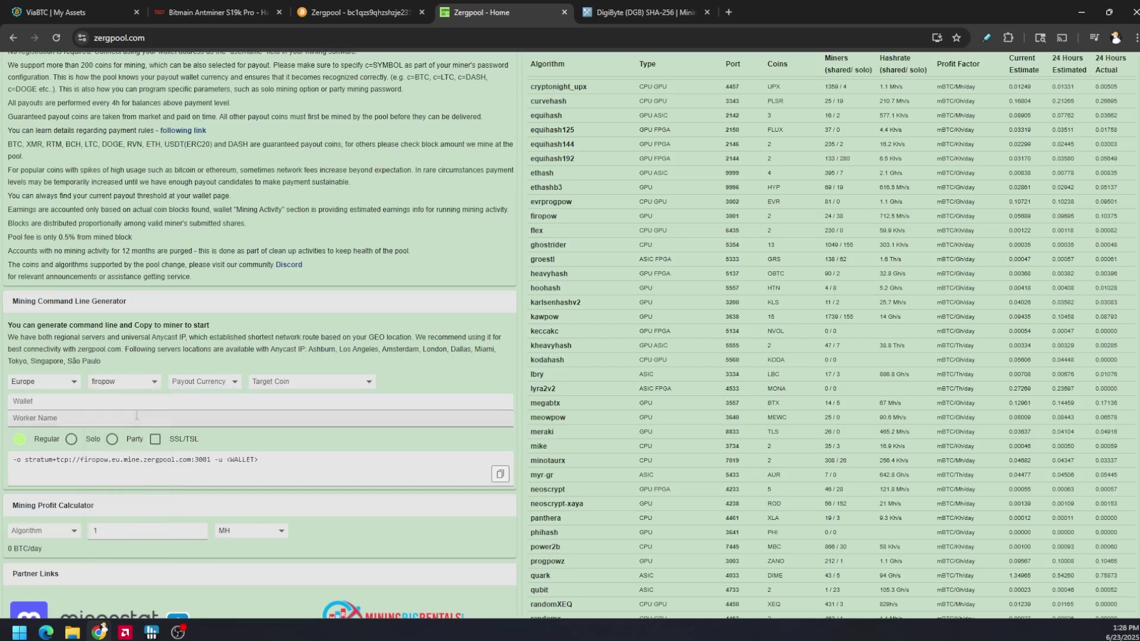
{"action": "left_click", "coordinate": [132, 389]}
{"action": "scroll", "coordinate": [132, 451], "scroll_direction": "down", "scroll_amount": 5}
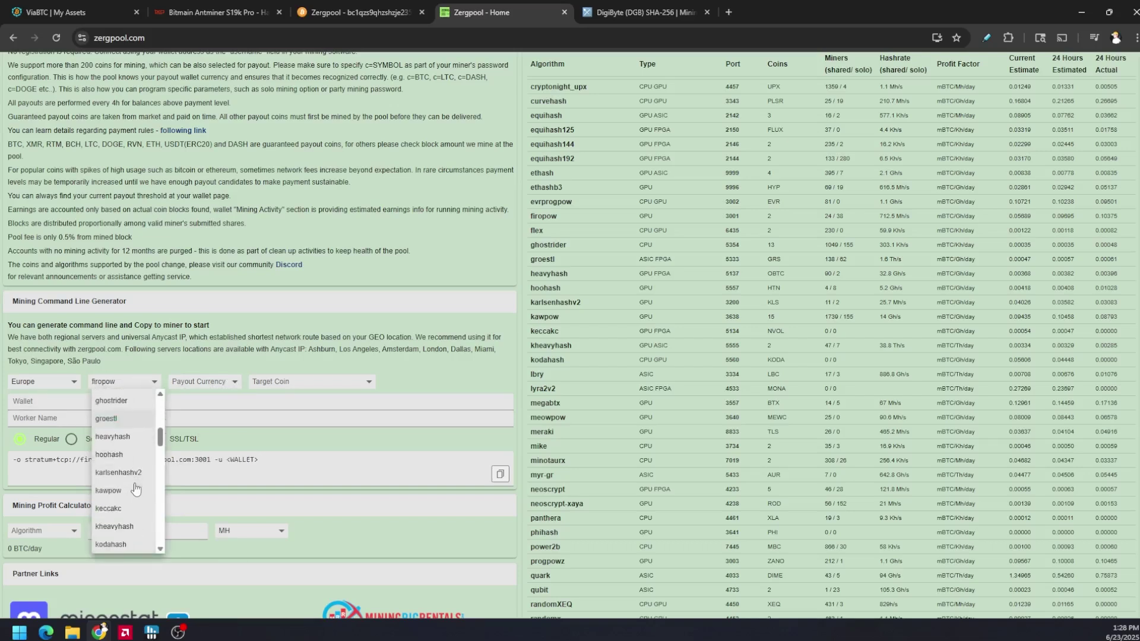
{"action": "left_click", "coordinate": [130, 492]}
Set the payout currency to LTC
{"action": "left_click", "coordinate": [205, 382]}
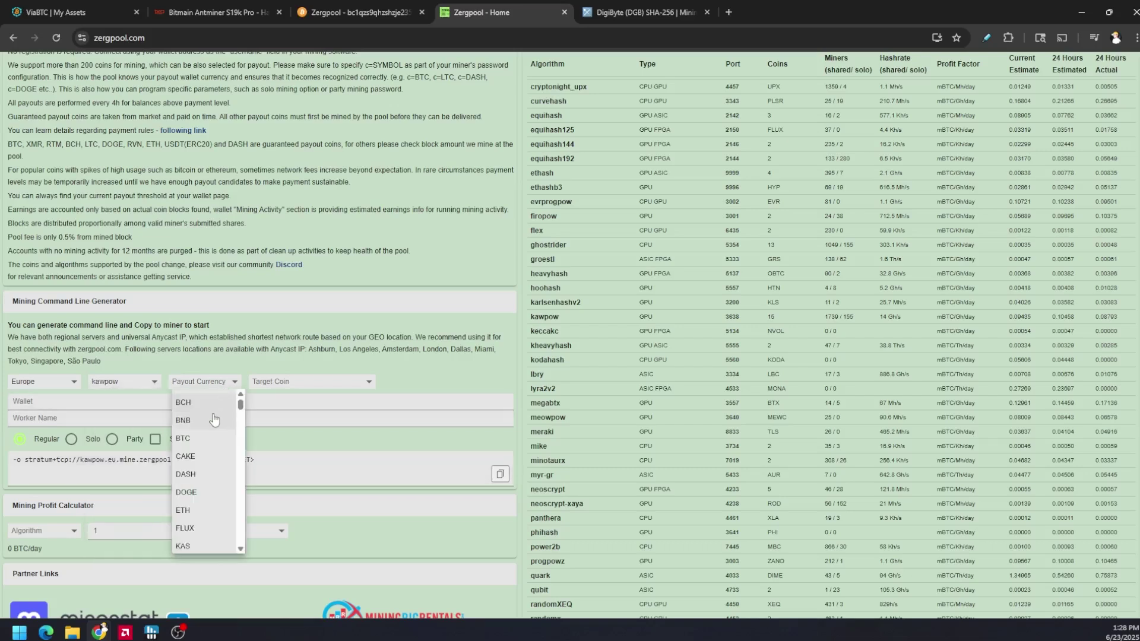
{"action": "scroll", "coordinate": [208, 451], "scroll_direction": "down", "scroll_amount": 2}
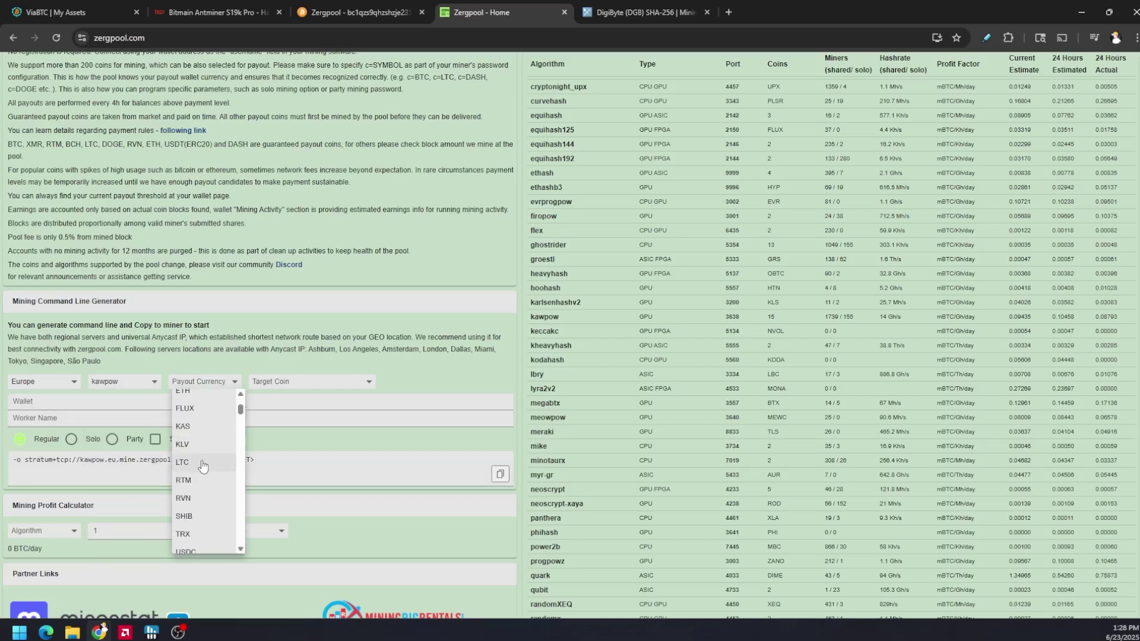
{"action": "left_click", "coordinate": [204, 457]}
Add target coins AIDP, AIPG, AITT, ANOK, CLORE, CMS, DOGPU, FREN, GEMMA, GPN and NEOX
{"action": "left_click", "coordinate": [314, 390]}
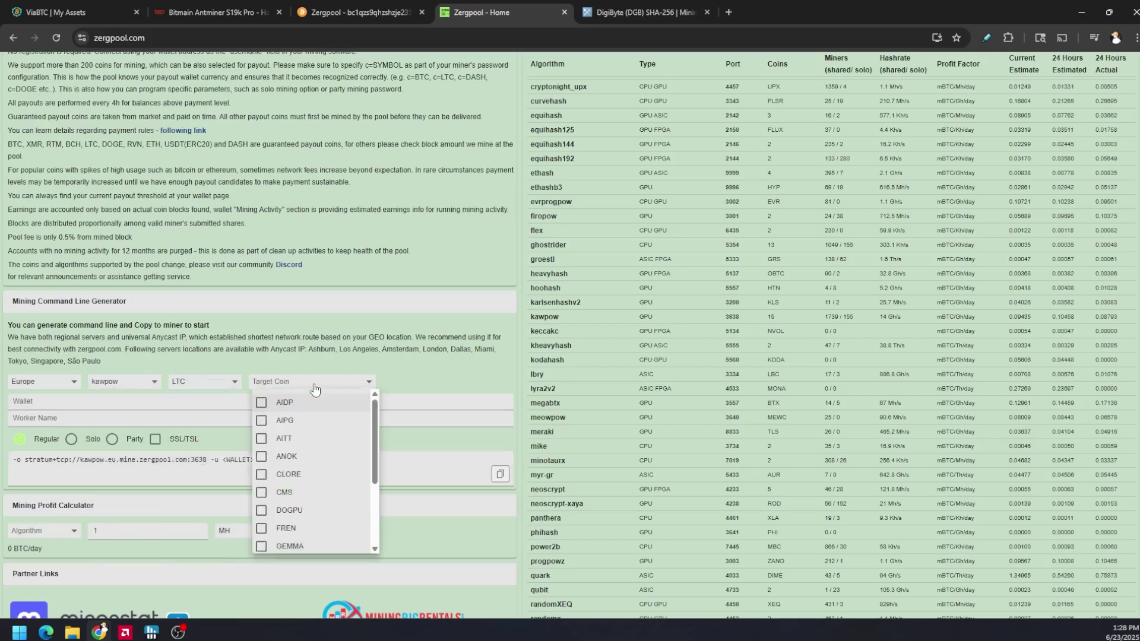
{"action": "left_click", "coordinate": [261, 404]}
{"action": "left_click", "coordinate": [262, 421]}
{"action": "left_click", "coordinate": [261, 439]}
{"action": "left_click", "coordinate": [261, 457]}
{"action": "left_click", "coordinate": [261, 474]}
{"action": "scroll", "coordinate": [261, 475], "scroll_direction": "down", "scroll_amount": 1}
{"action": "left_click", "coordinate": [261, 432]}
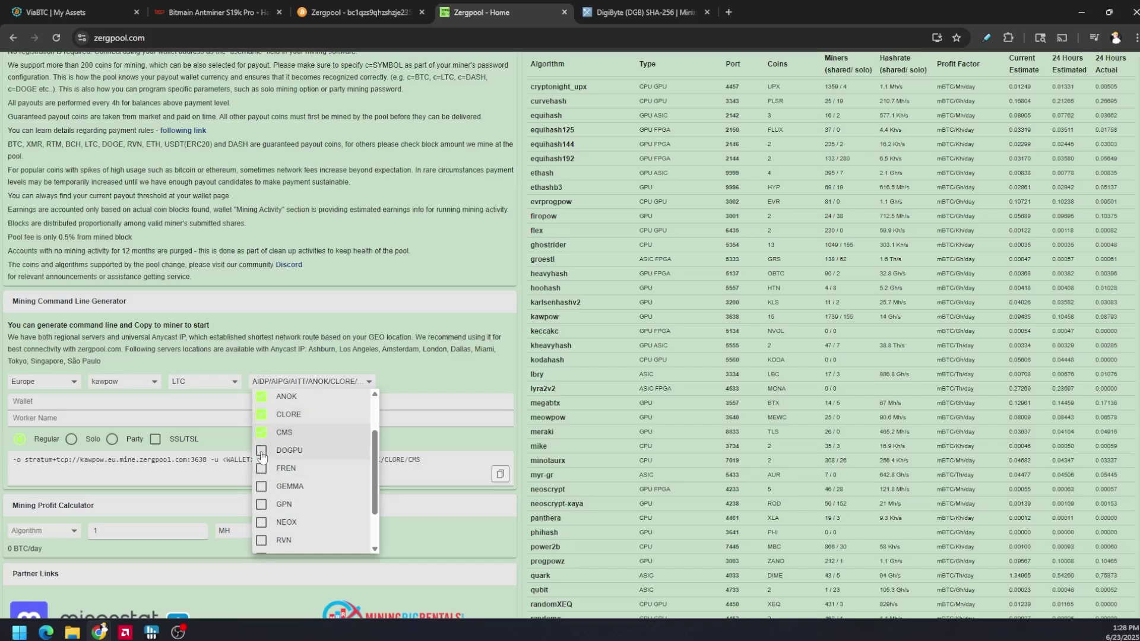
{"action": "left_click", "coordinate": [261, 451]}
{"action": "left_click", "coordinate": [262, 468]}
{"action": "left_click", "coordinate": [261, 486]}
{"action": "left_click", "coordinate": [262, 504]}
{"action": "left_click", "coordinate": [261, 521]}
Add the remaining target coins RVN, SATOX, VLC and XNA, then close the list
{"action": "scroll", "coordinate": [261, 521], "scroll_direction": "down", "scroll_amount": 1}
{"action": "left_click", "coordinate": [261, 522]}
{"action": "scroll", "coordinate": [261, 521], "scroll_direction": "down", "scroll_amount": 1}
{"action": "left_click", "coordinate": [261, 521]}
{"action": "scroll", "coordinate": [261, 522], "scroll_direction": "down", "scroll_amount": 1}
{"action": "left_click", "coordinate": [261, 522]}
{"action": "scroll", "coordinate": [265, 522], "scroll_direction": "down", "scroll_amount": 2}
{"action": "left_click", "coordinate": [261, 420]}
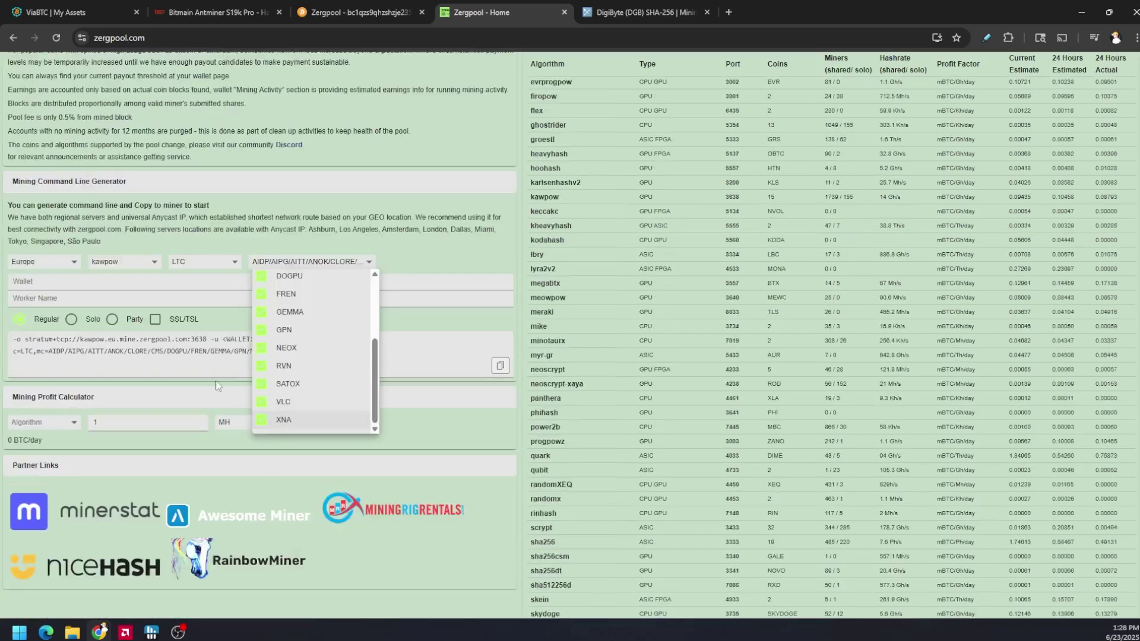
{"action": "left_click", "coordinate": [408, 360]}
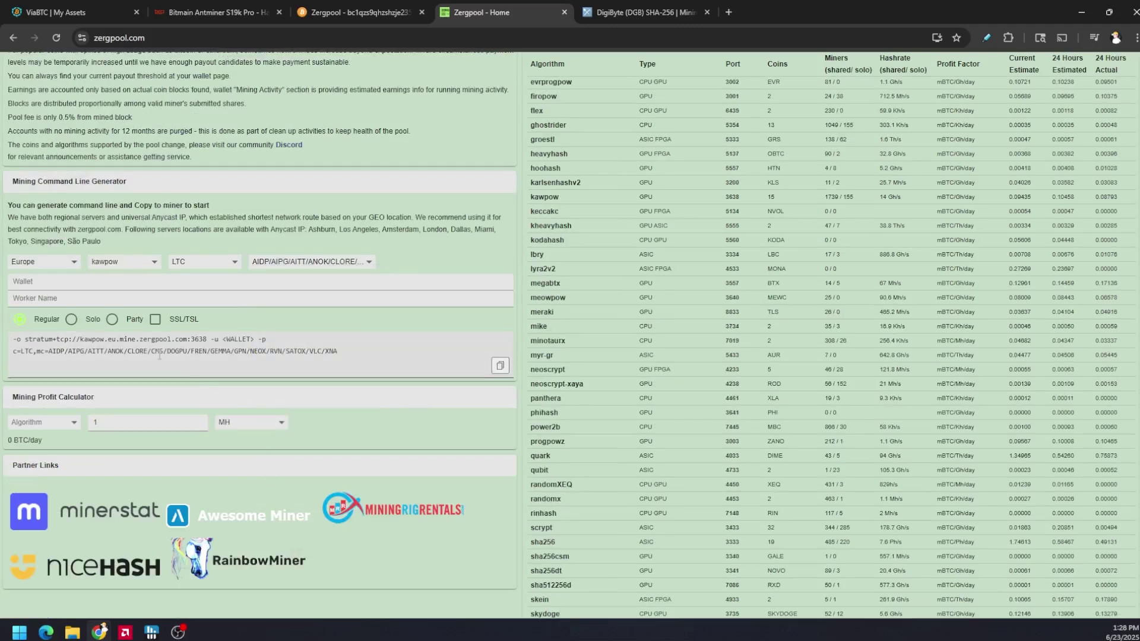
Enter a placeholder wallet address and the worker name 'test'
{"action": "left_click", "coordinate": [111, 282]}
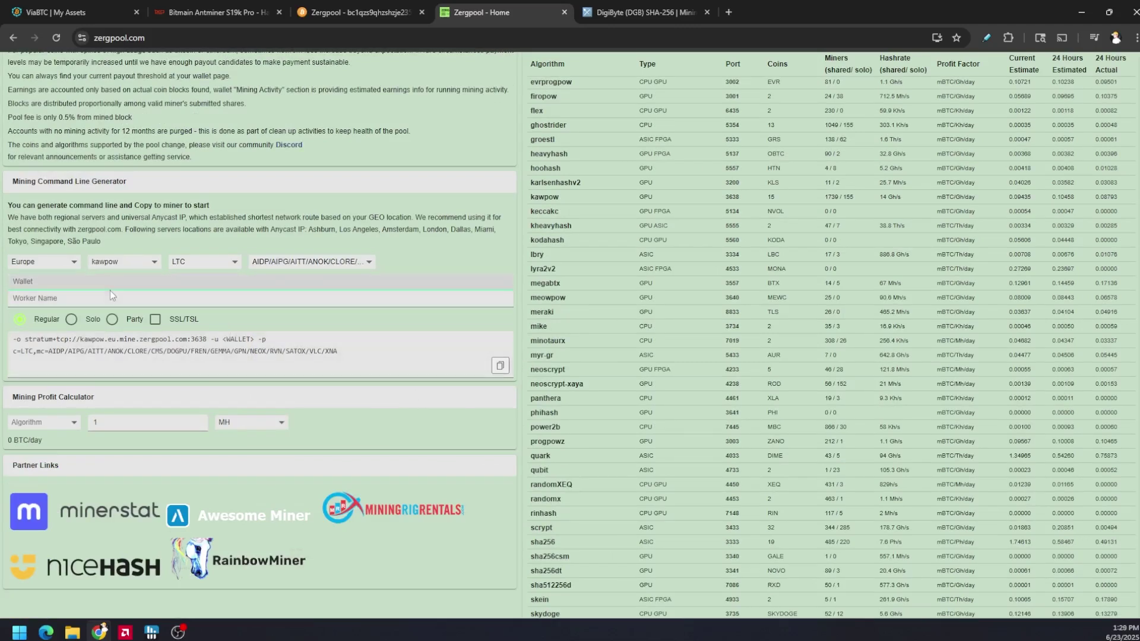
{"action": "type", "text": "dsdfsafasdfasdfasdff"}
{"action": "left_click", "coordinate": [93, 298]}
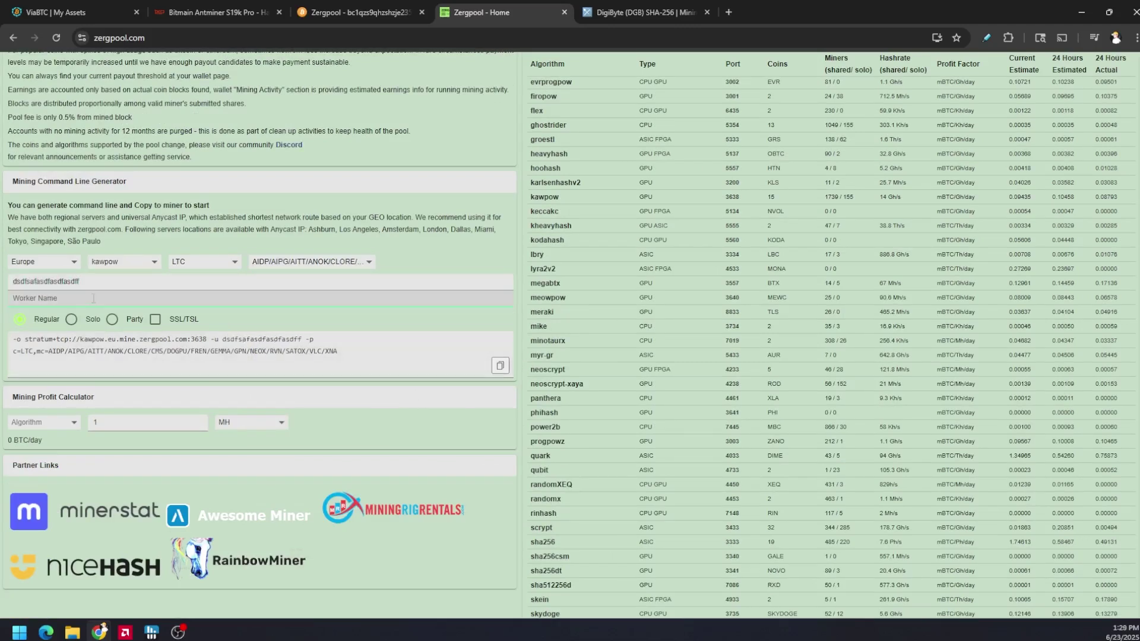
{"action": "type", "text": "test"}
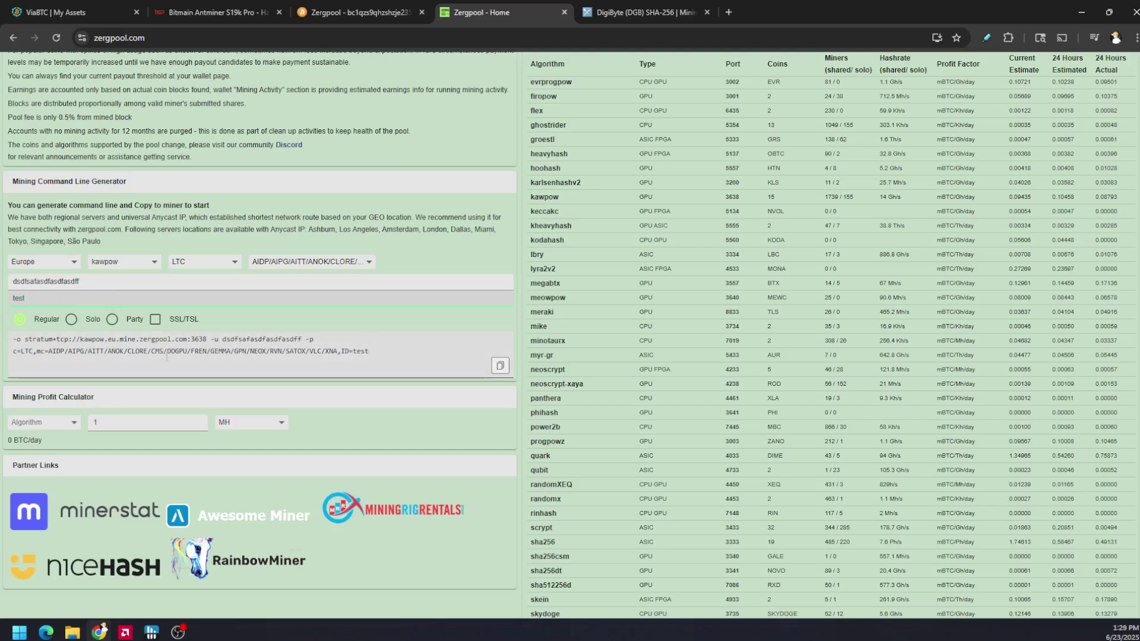
Select the merged-coin and LTC payout parts of the generated command text
{"action": "left_click_drag", "start_coordinate": [38, 351], "coordinate": [342, 348]}
{"action": "left_click", "coordinate": [33, 351]}
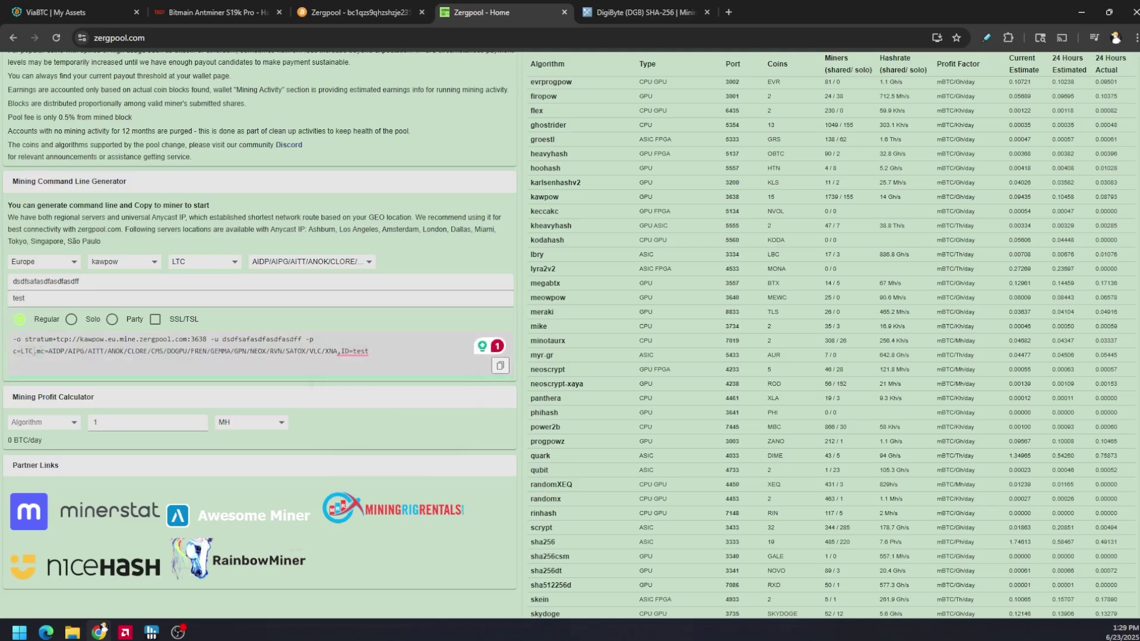
{"action": "double_click", "coordinate": [27, 351]}
Check the Zergpool wallet earnings against hashrate.no, then open the saved earnings screenshots
{"action": "left_click", "coordinate": [384, 7]}
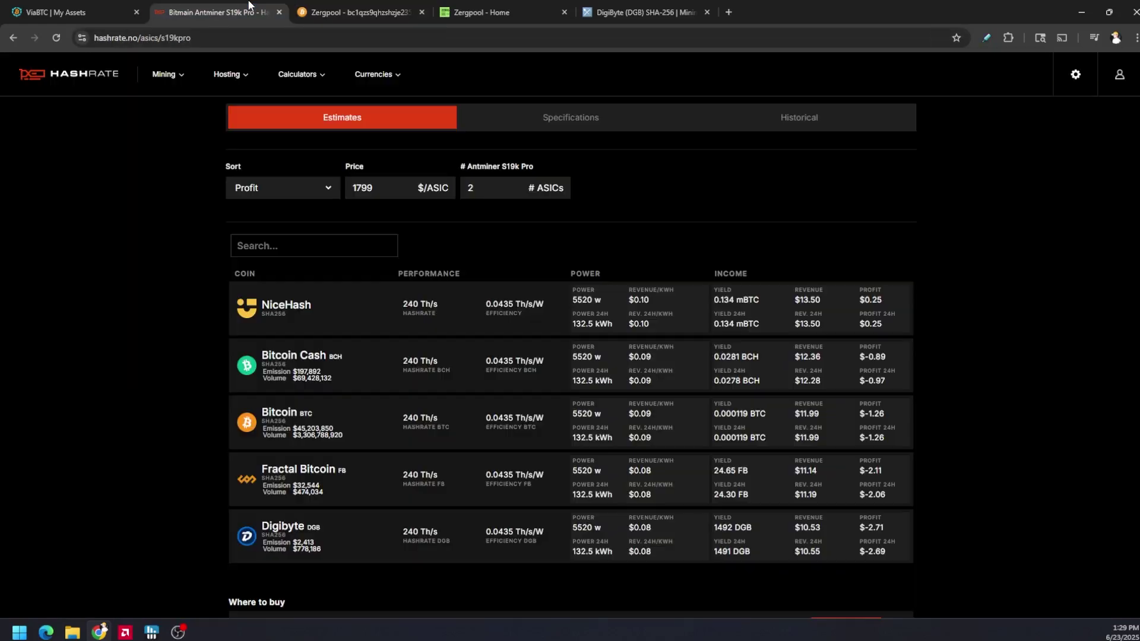
{"action": "left_click", "coordinate": [249, 13]}
{"action": "left_click", "coordinate": [368, 8]}
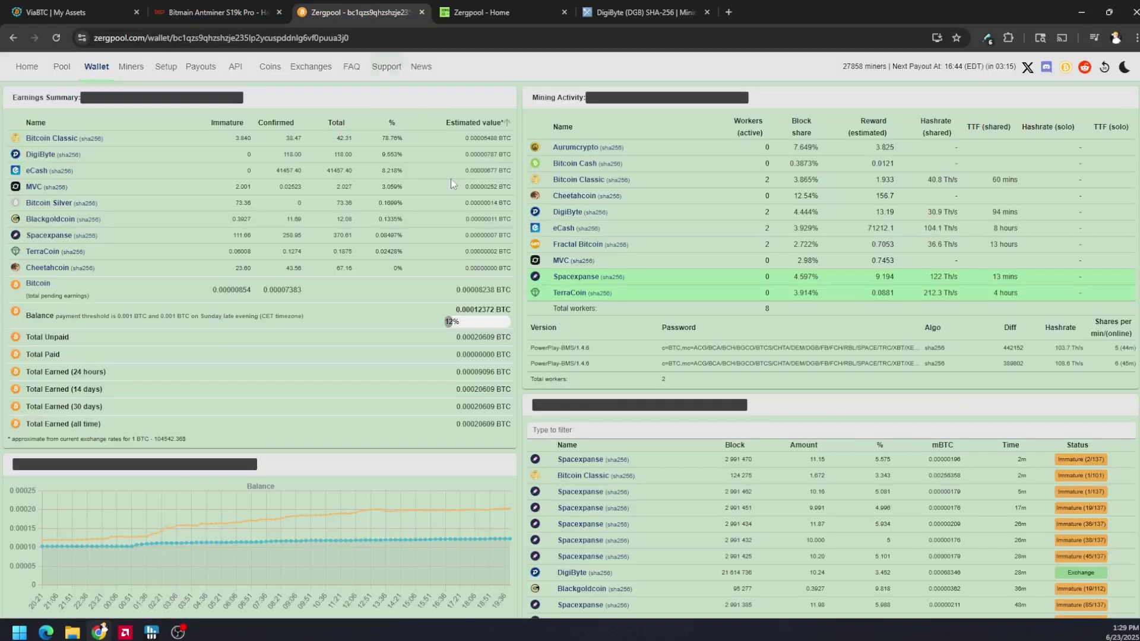
{"action": "key", "text": "super+e"}
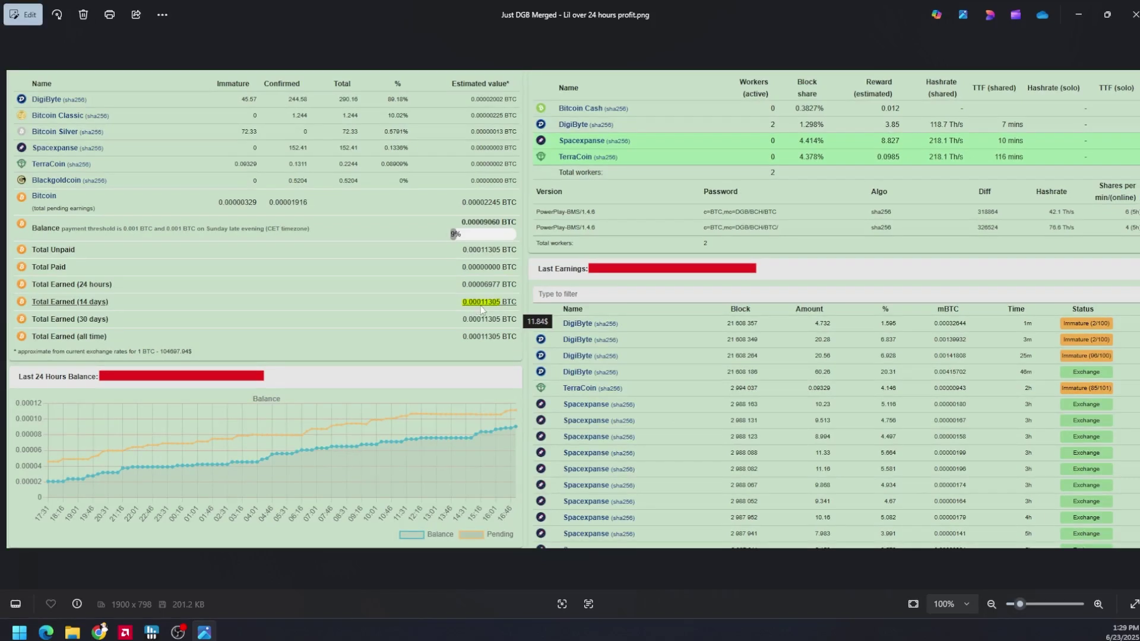
Flip between the all-coins and DigiByte-only earnings screenshots, then close Photos
{"action": "key", "text": "Right"}
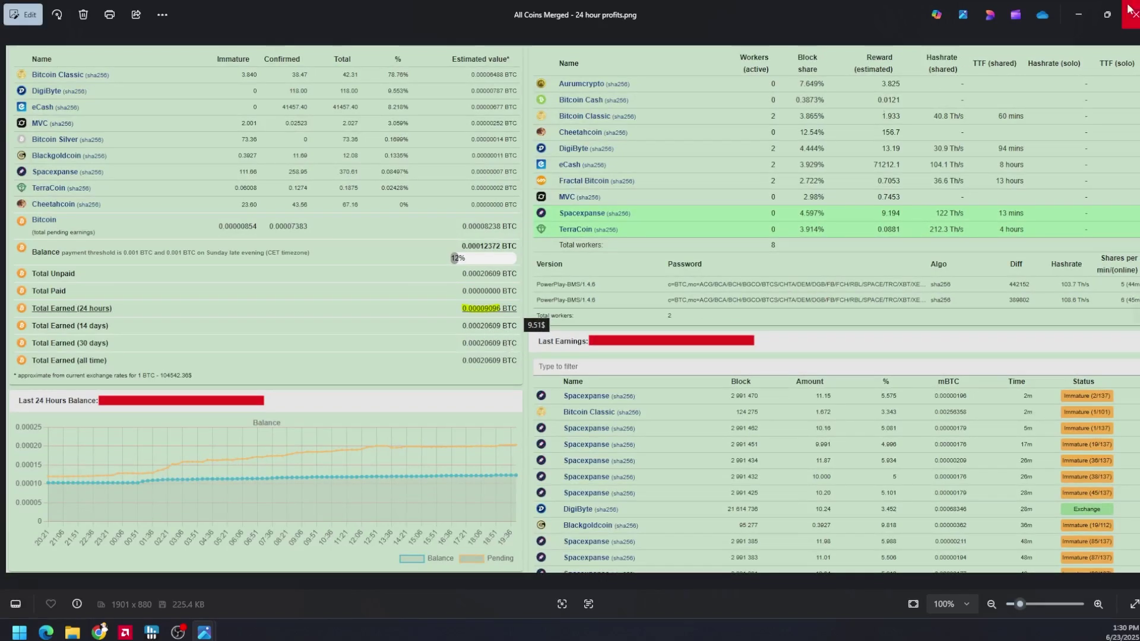
{"action": "key", "text": "Right"}
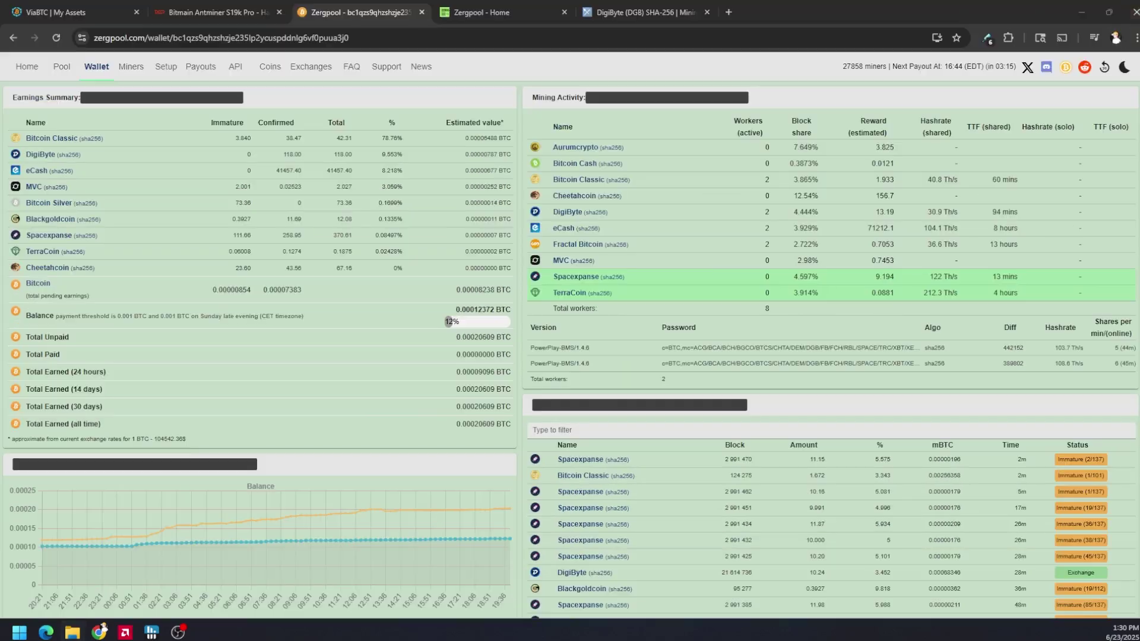
{"action": "left_click", "coordinate": [1134, 6]}
Review the generated miner command line, then show the hashrate.no S19k Pro estimates
{"action": "left_click", "coordinate": [502, 8]}
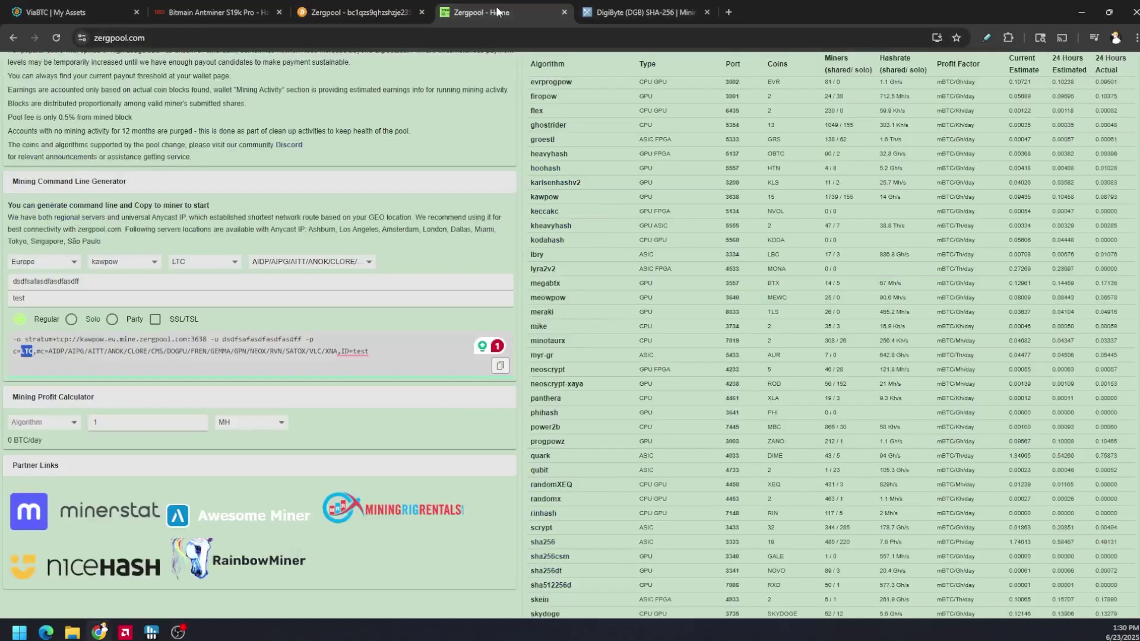
{"action": "left_click", "coordinate": [214, 12]}
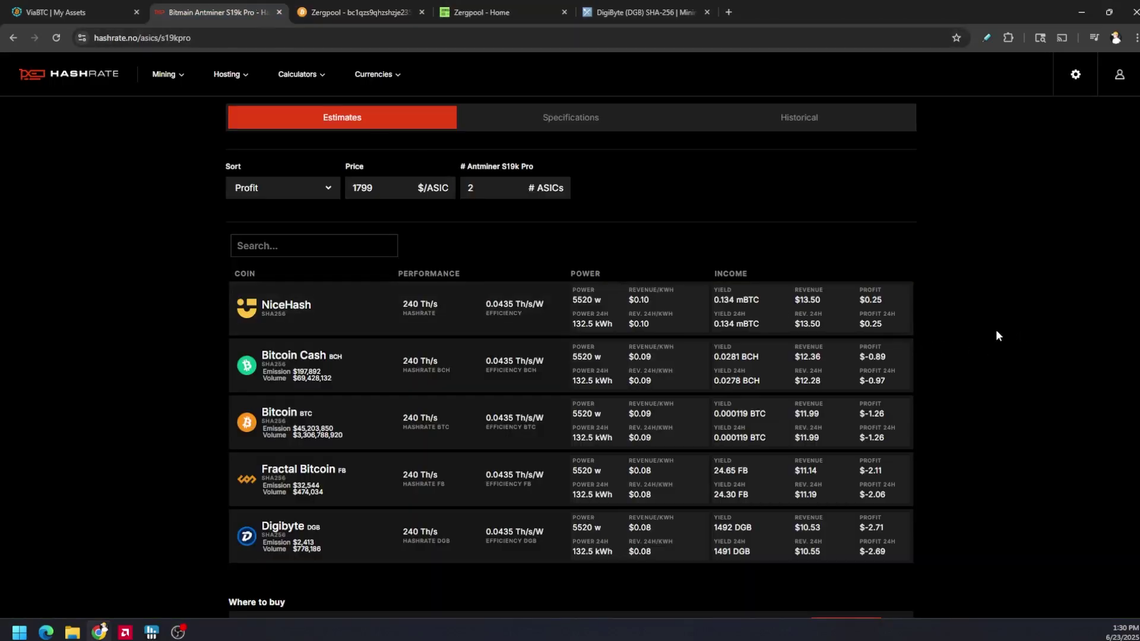